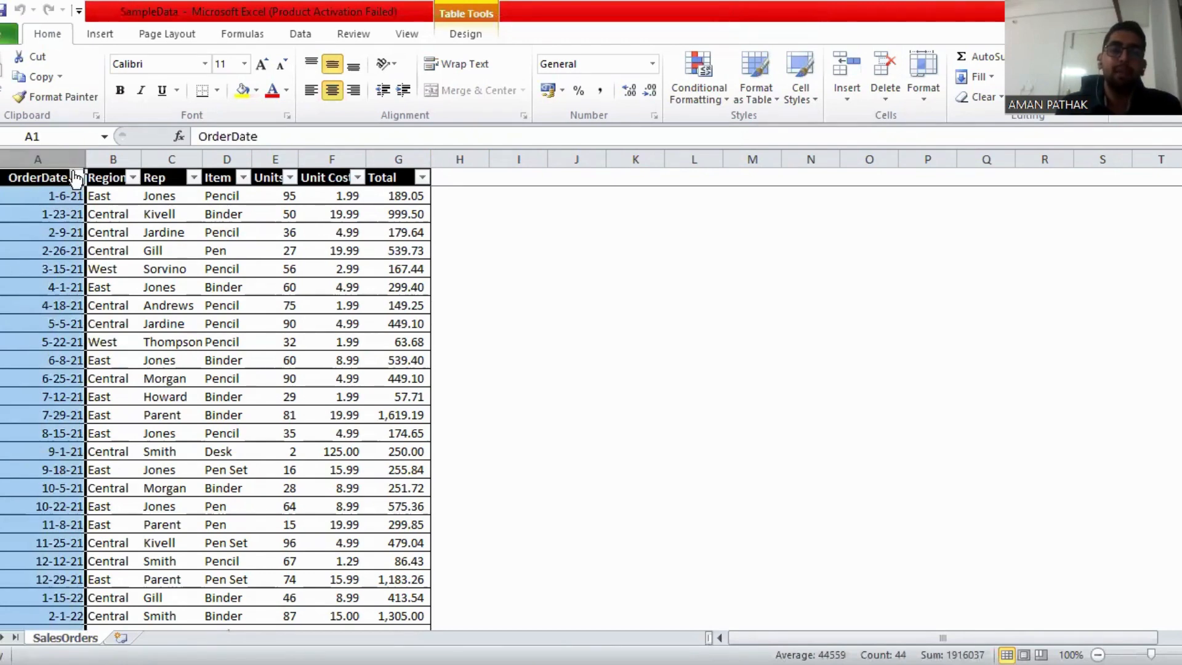
Examine the SalesOrders table column by column, from OrderDate to Total, and look through its order rows
left_click(110, 161)
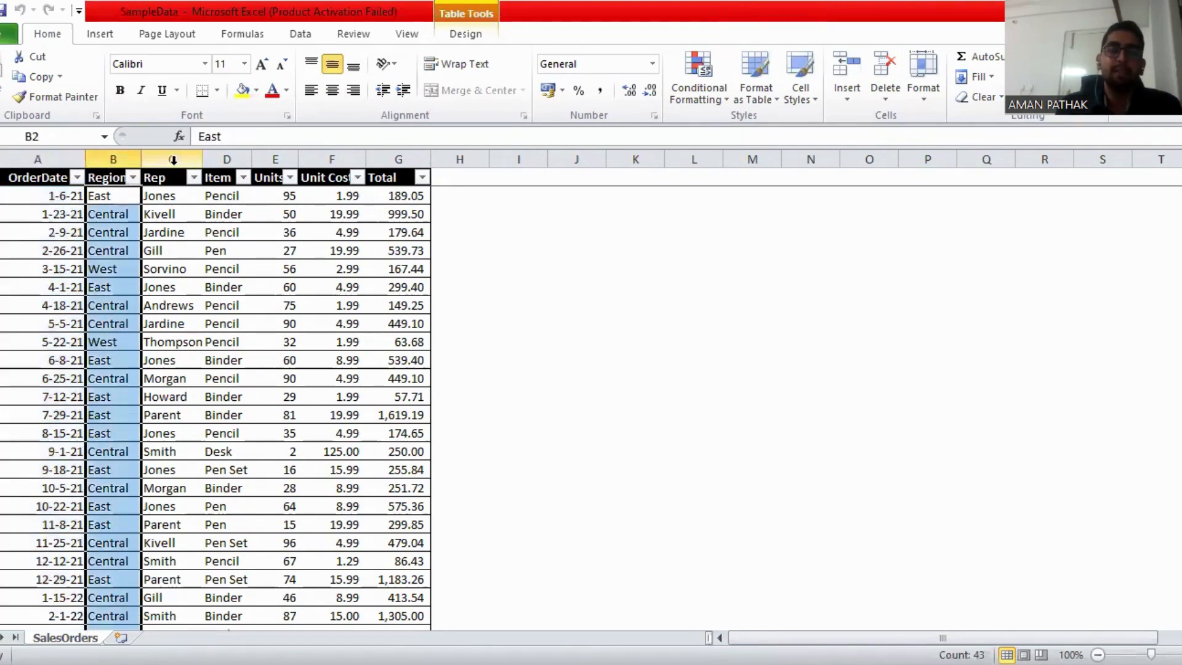
left_click(173, 159)
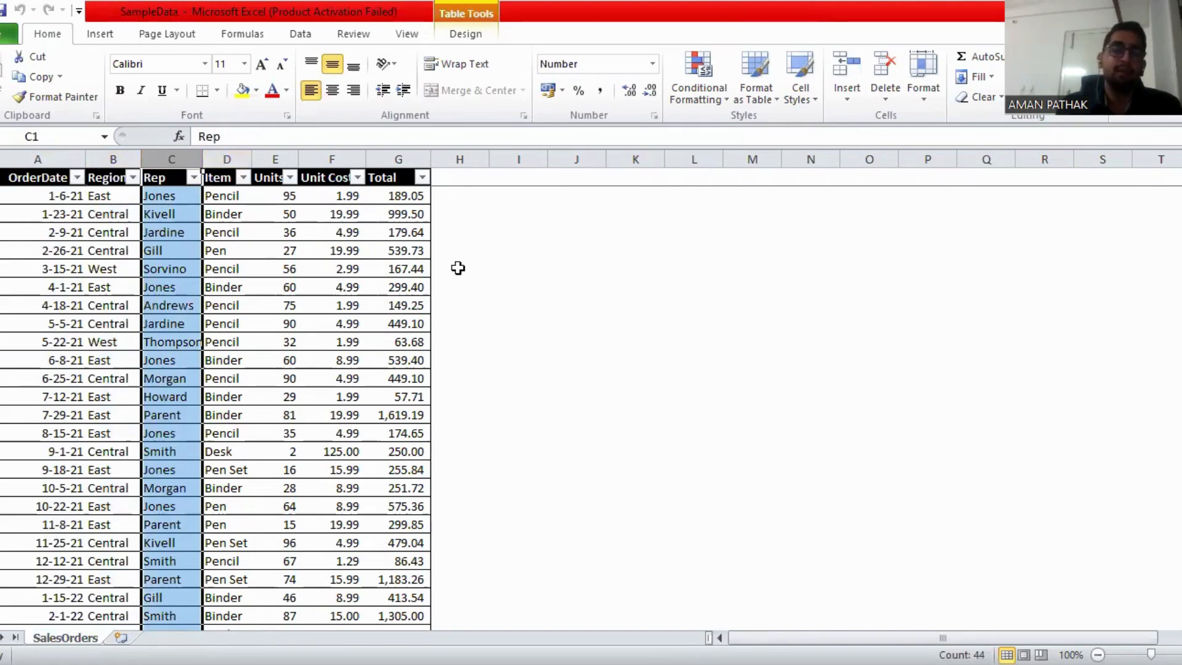
left_click(225, 158)
left_click(274, 162)
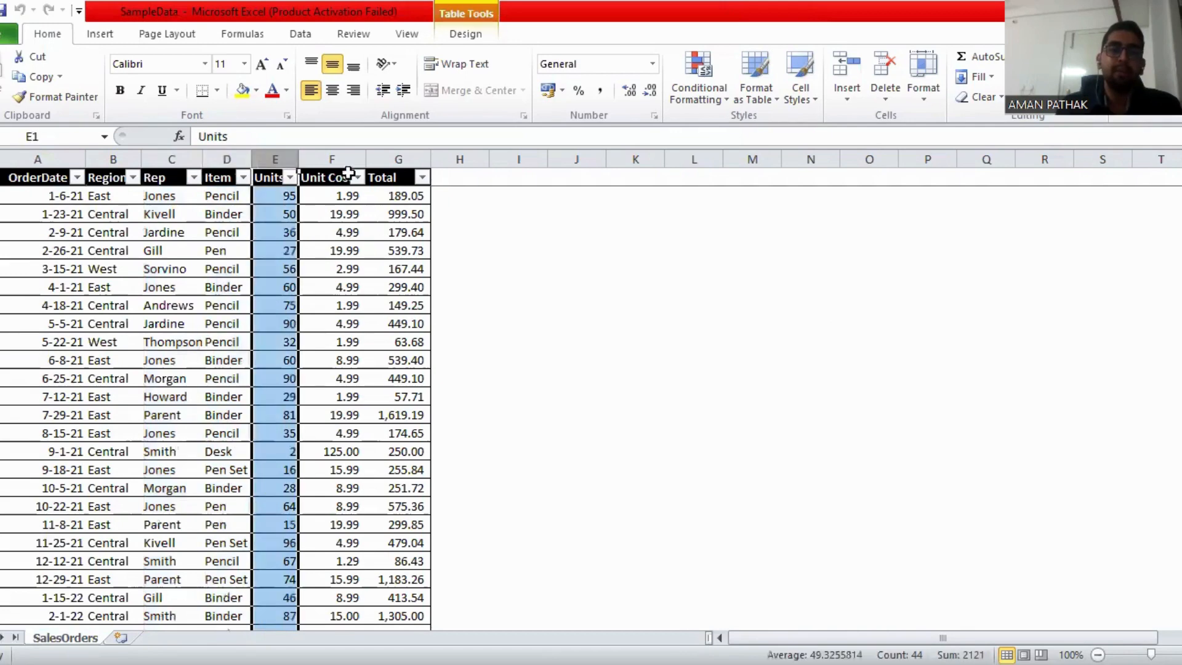
left_click(345, 159)
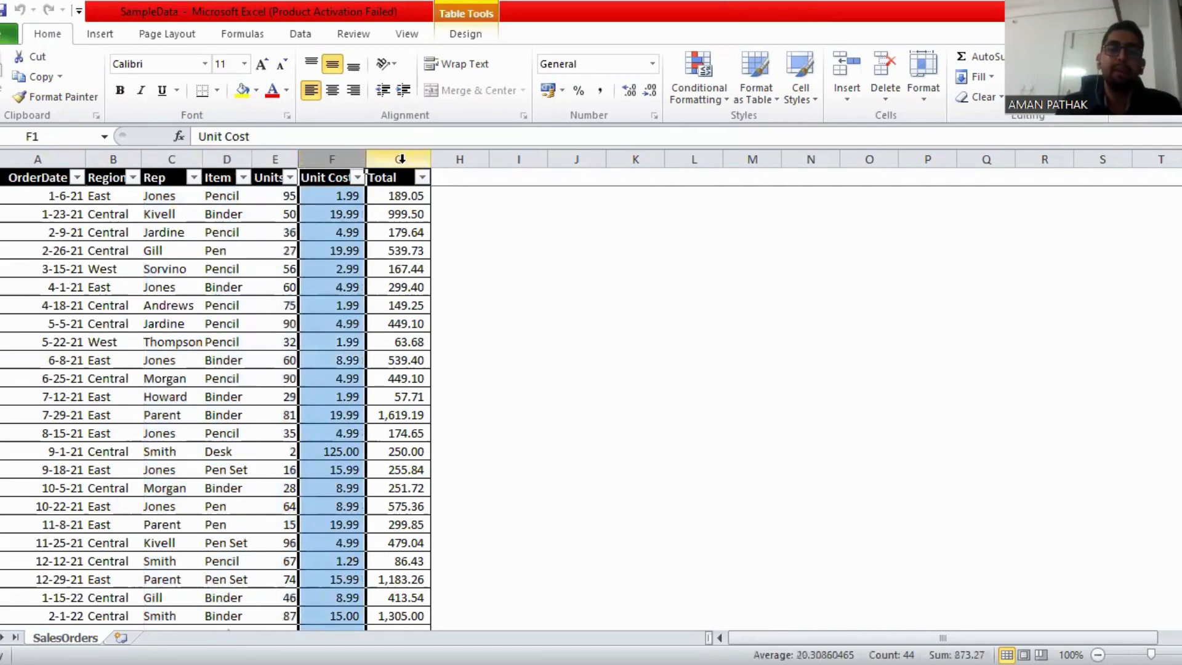
left_click(398, 158)
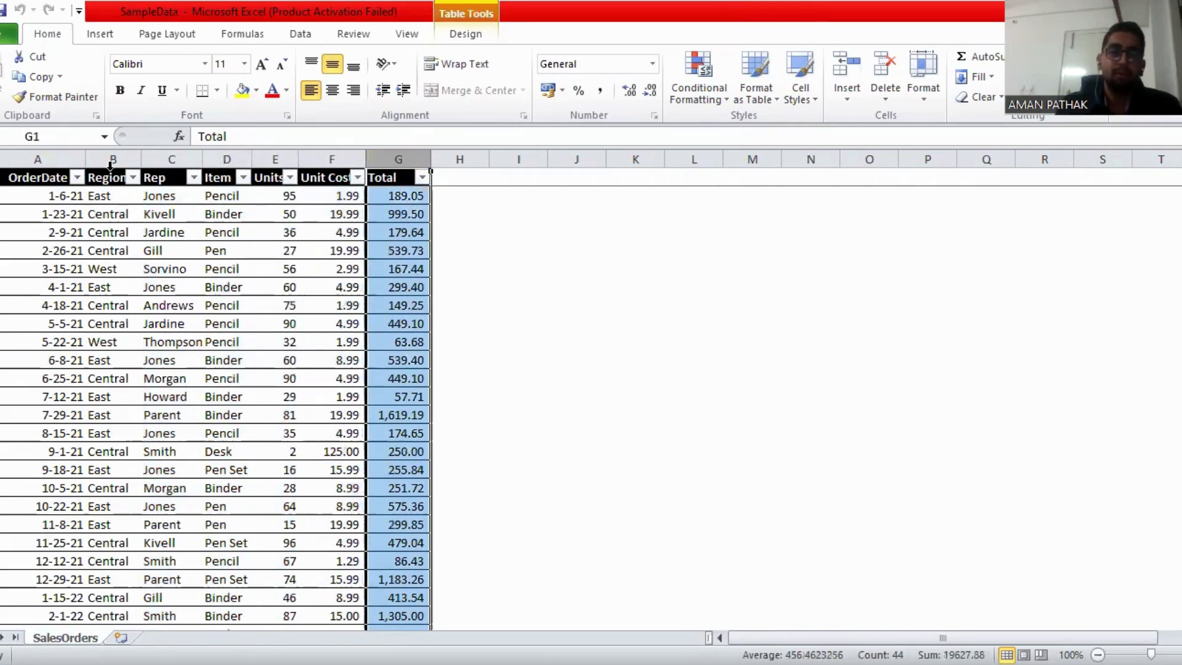
left_click_drag(24, 178, 77, 203)
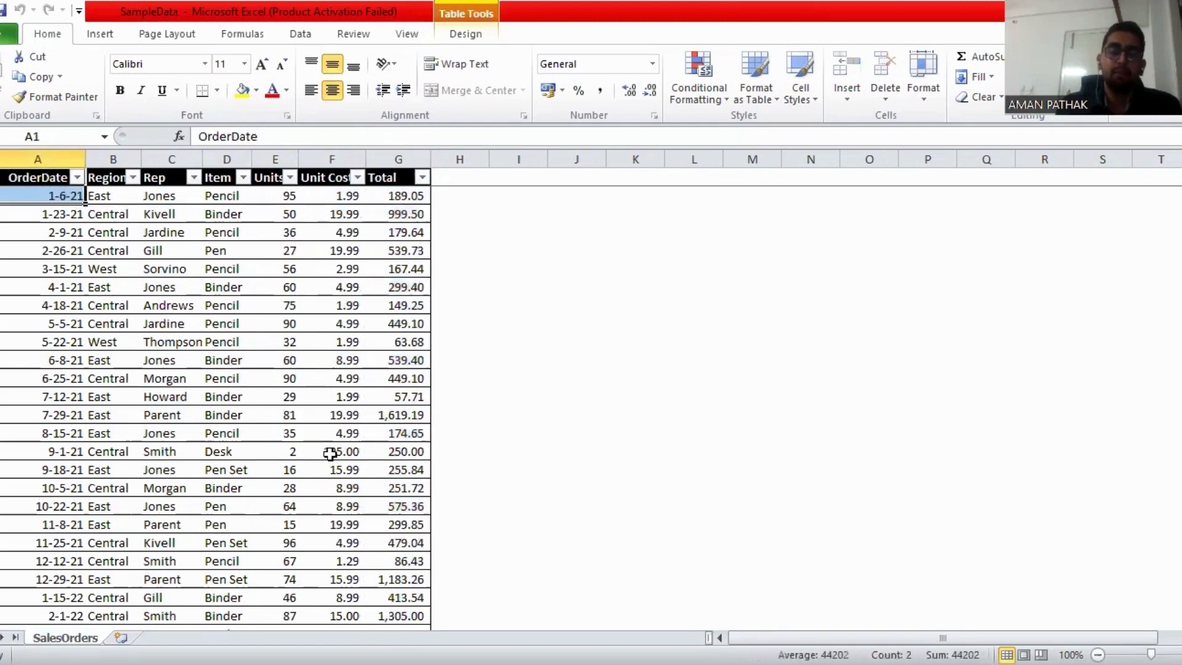
scroll(372, 466, "down", 2)
scroll(387, 473, "down", 1)
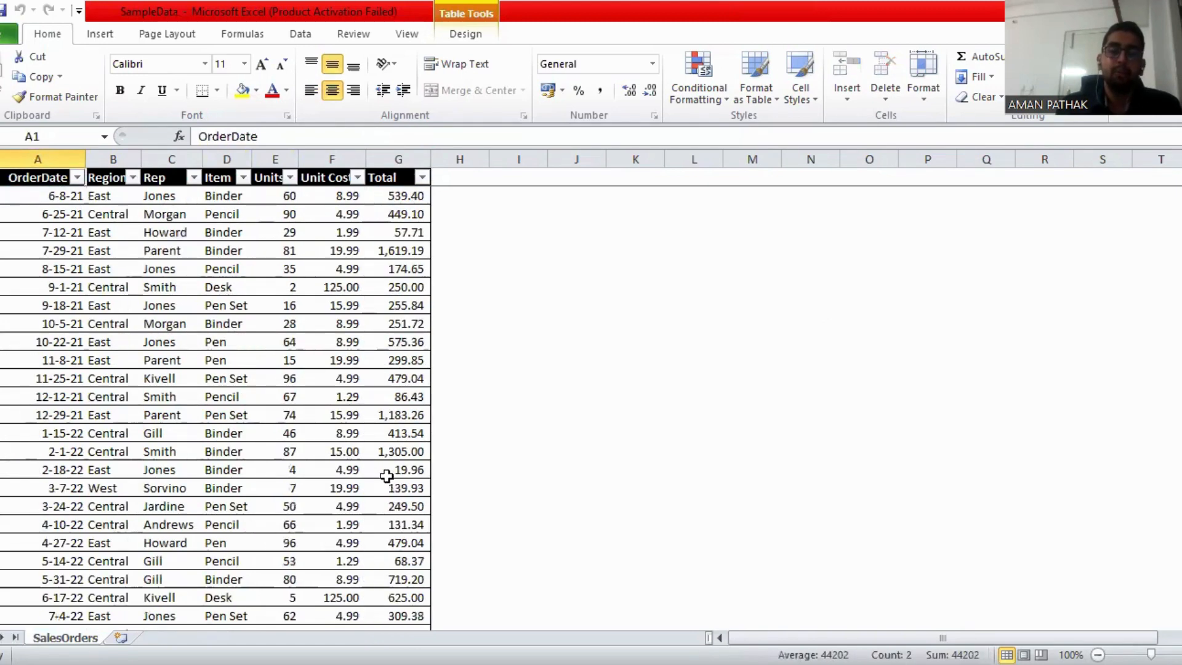
scroll(389, 496, "up", 1)
scroll(390, 506, "up", 2)
scroll(382, 514, "down", 2)
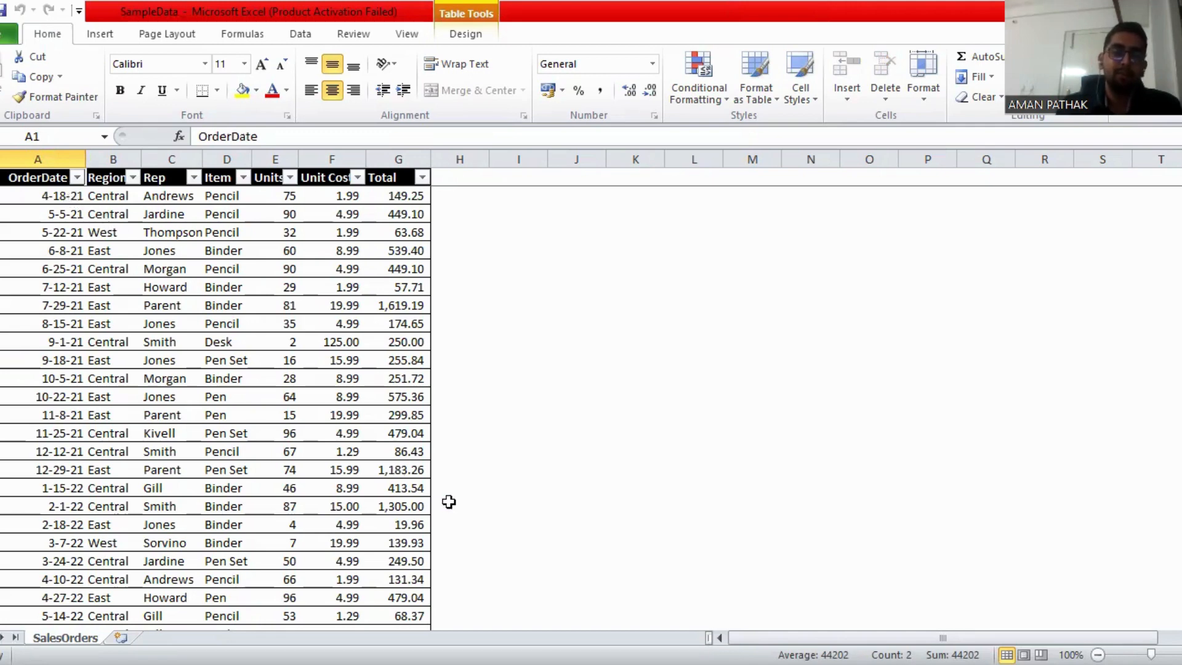
scroll(424, 585, "down", 3)
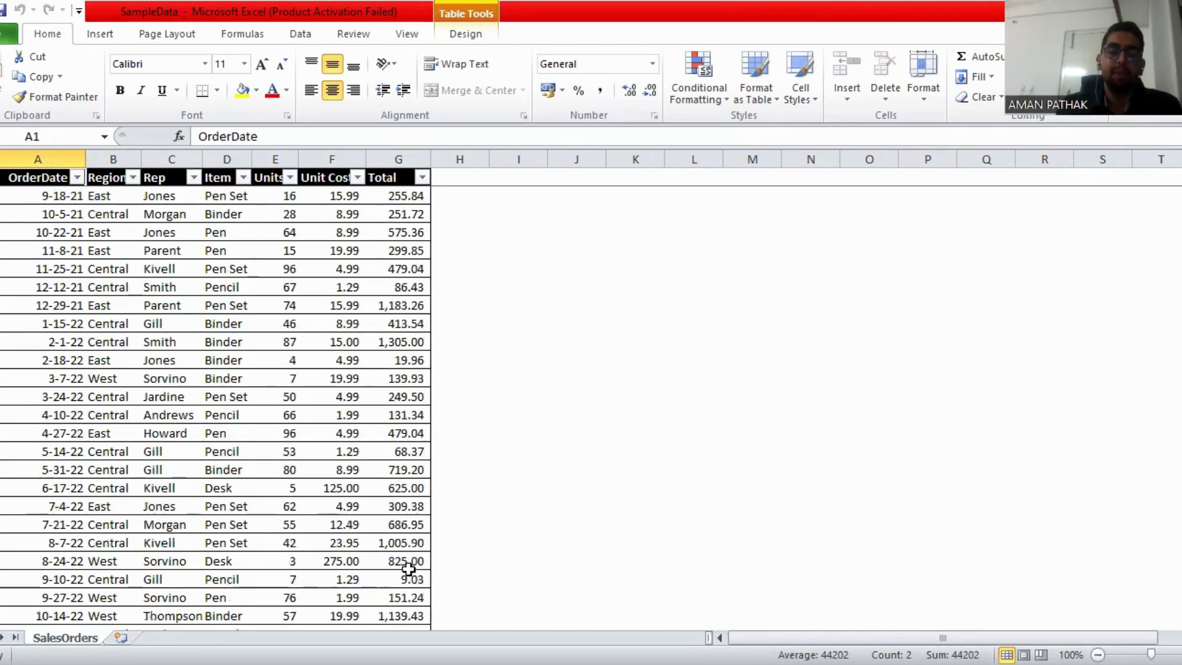
scroll(163, 415, "up", 5)
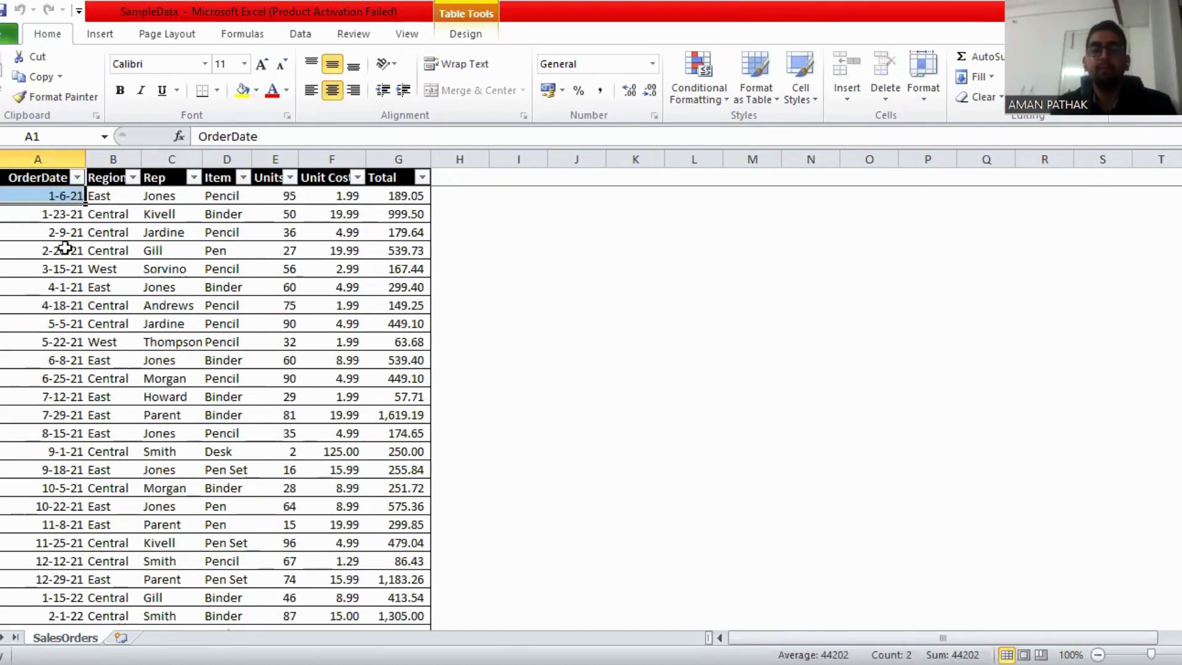
Select the whole sales table including its headers and create a PivotTable from it on a new worksheet
left_click(42, 177)
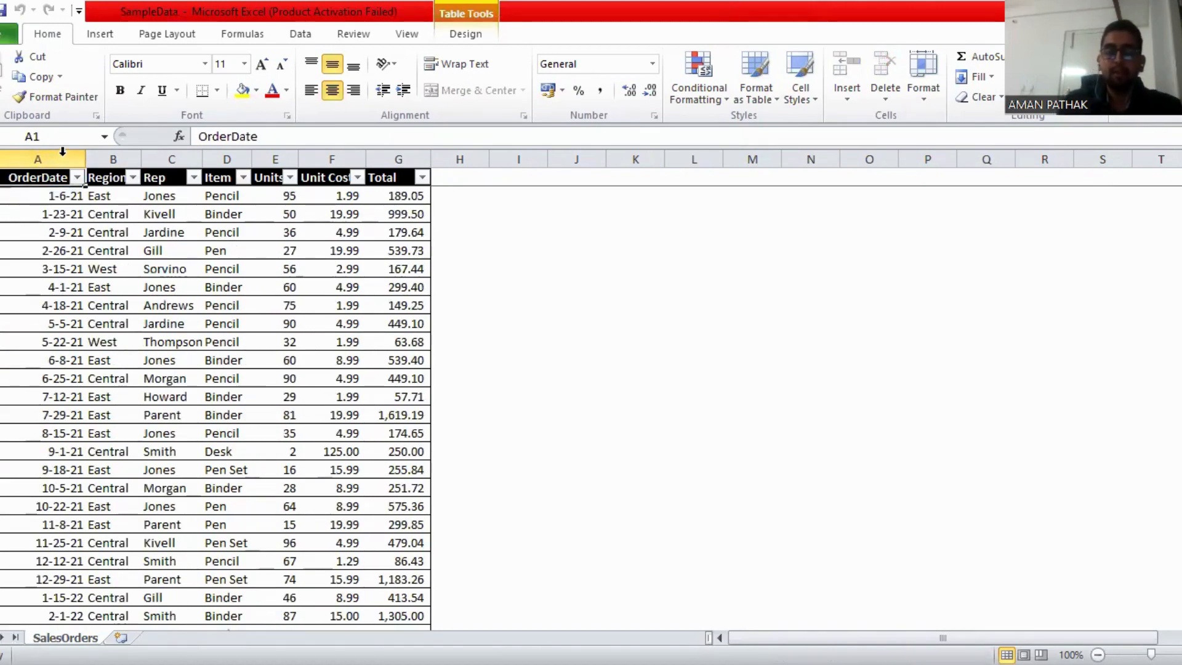
key("ctrl+shift+Down")
key("ctrl+shift+Right")
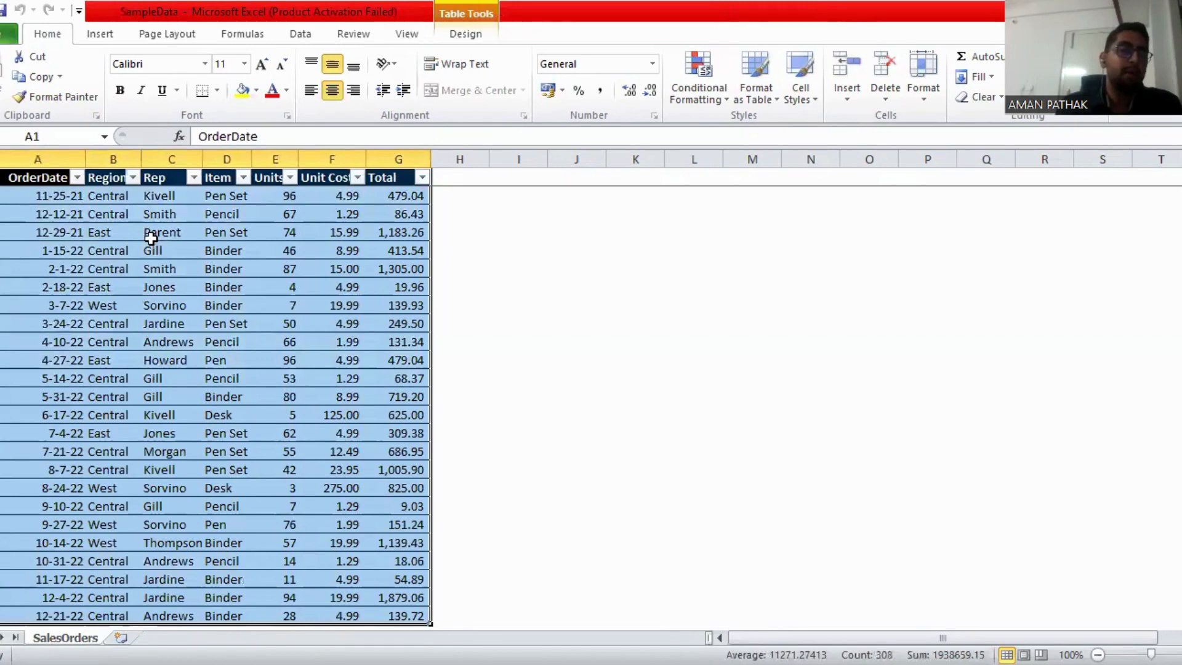
scroll(126, 377, "up", 6)
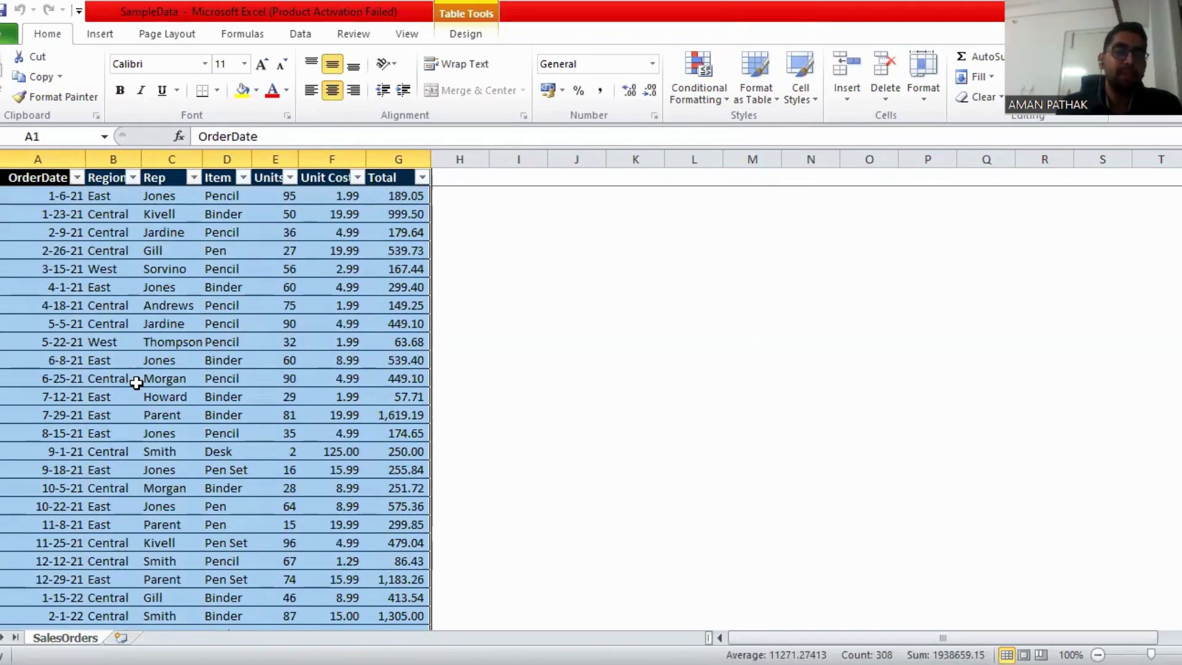
left_click(109, 38)
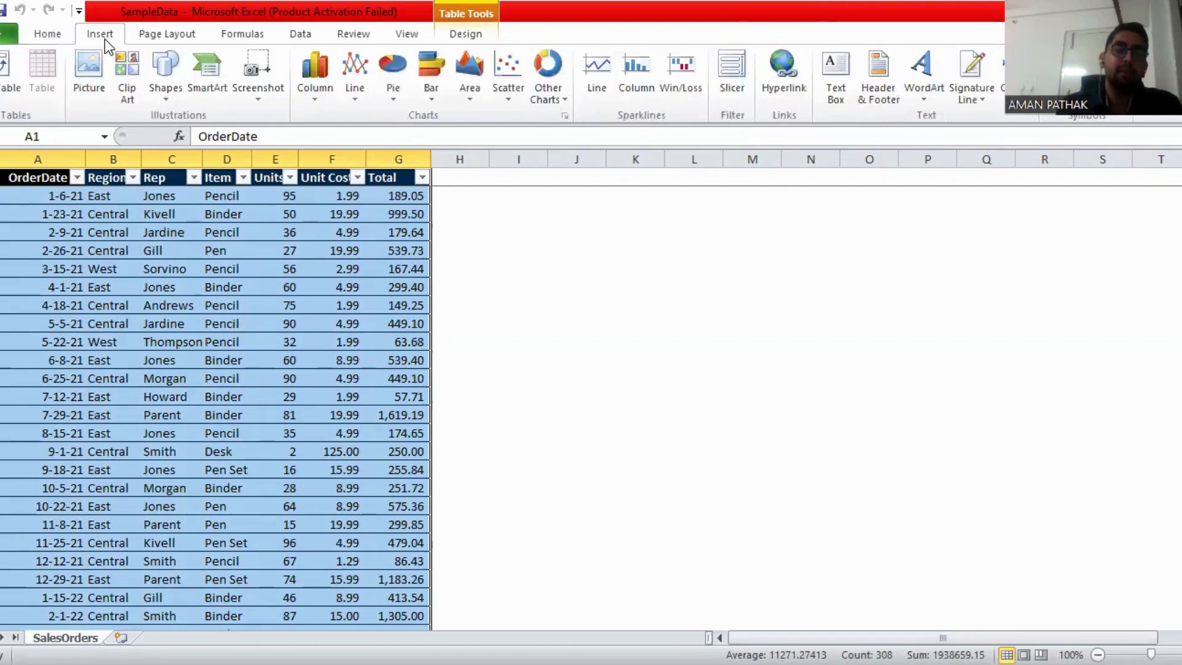
left_click(3, 71)
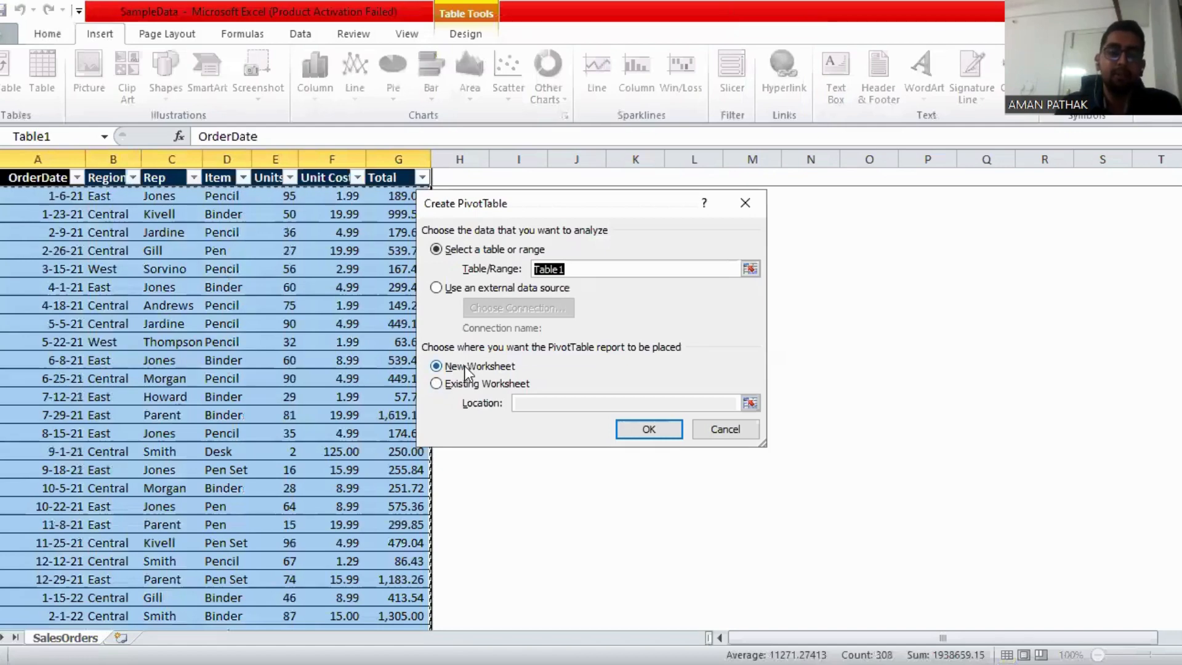
left_click(649, 433)
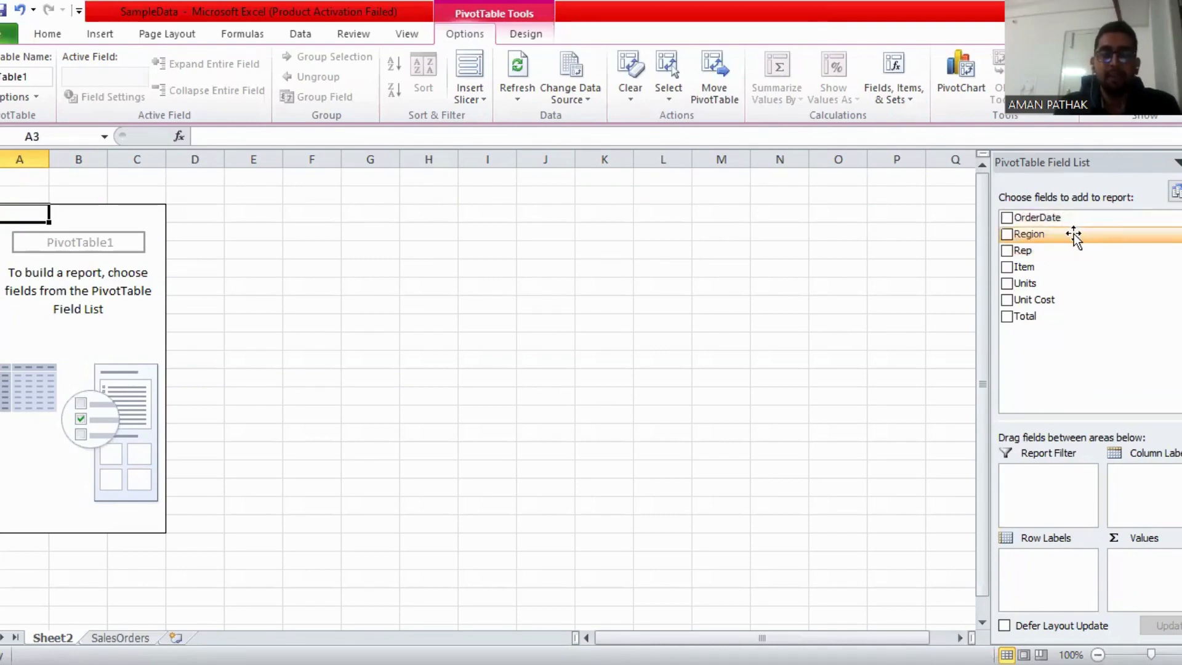
Add Region as the PivotTable's row labels and Total as its summed values
left_click_drag(1074, 237, 1034, 246)
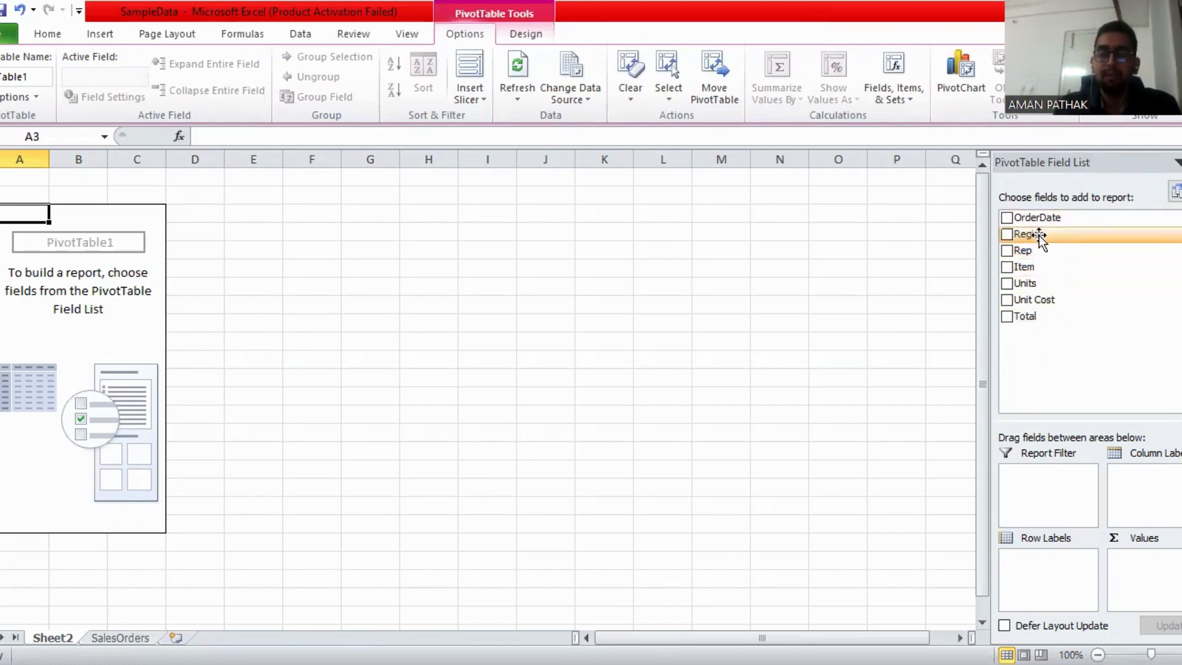
left_click_drag(1039, 237, 1034, 557)
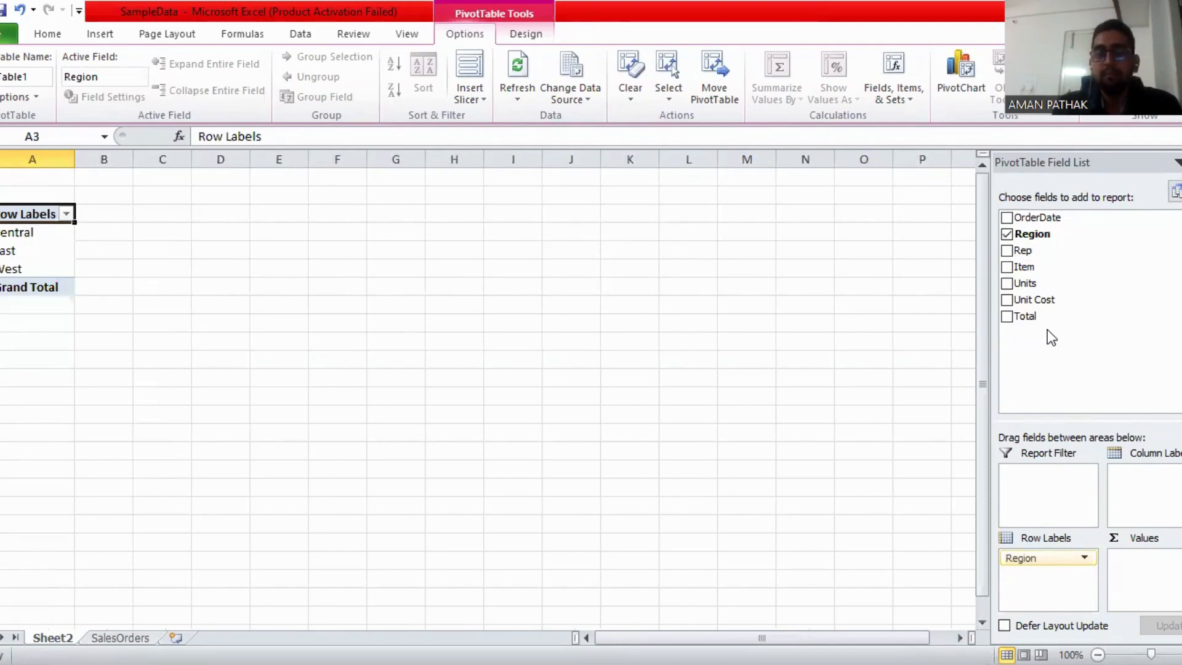
left_click_drag(1035, 315, 1144, 565)
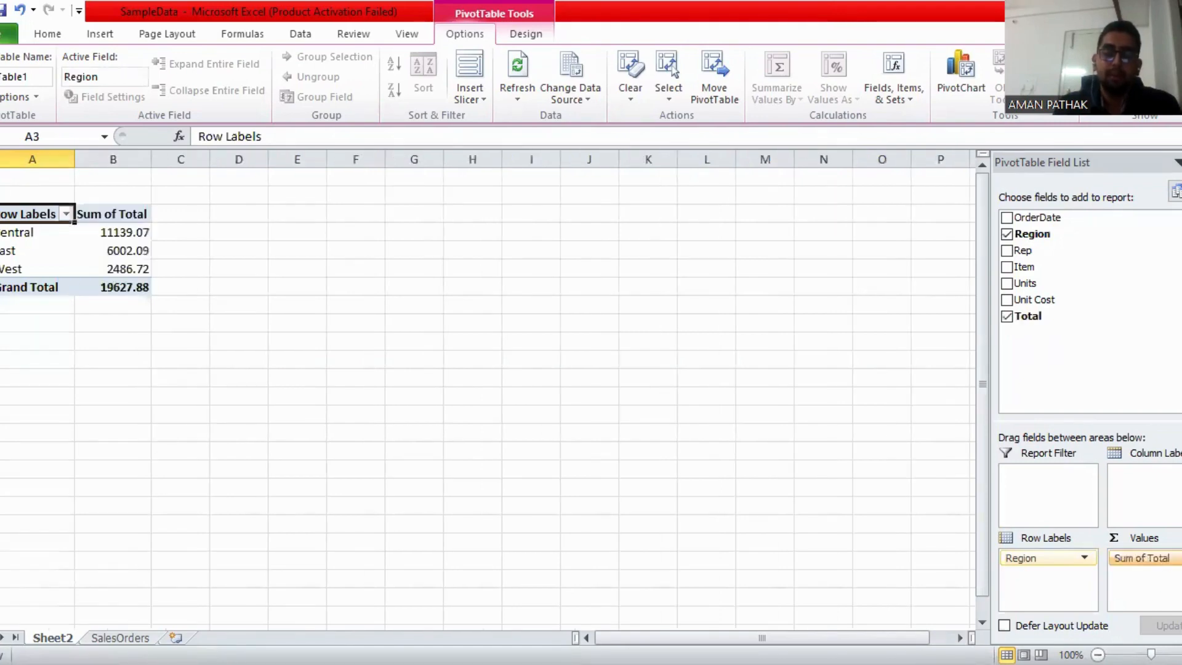
left_click(1142, 558)
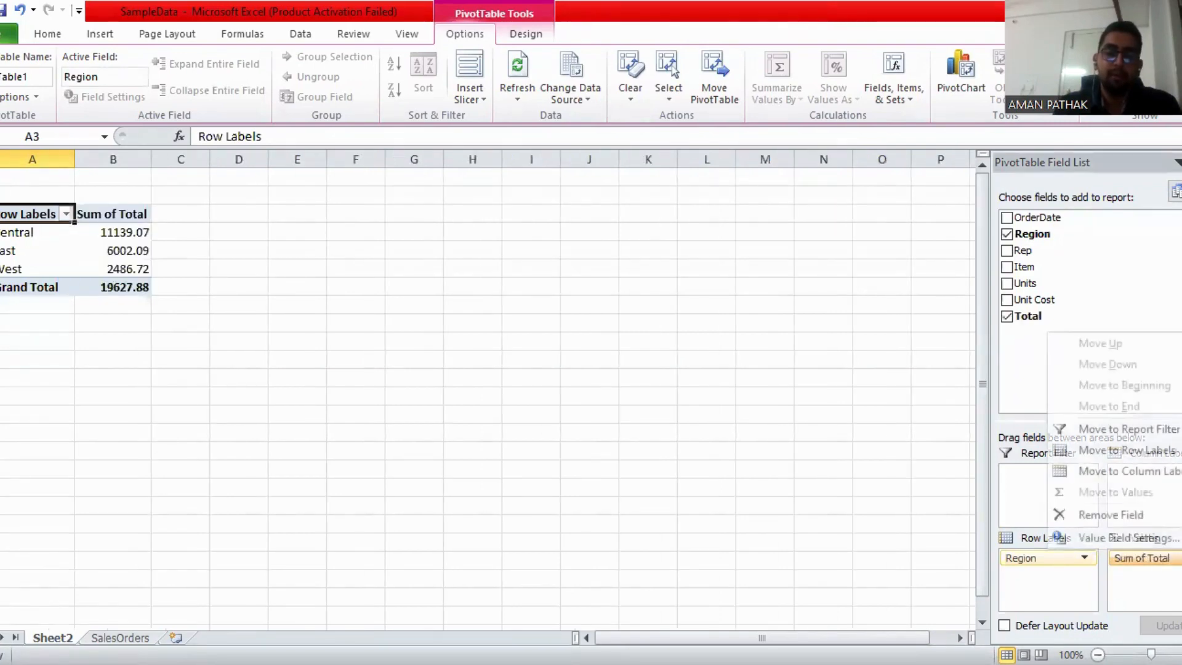
left_click(1162, 606)
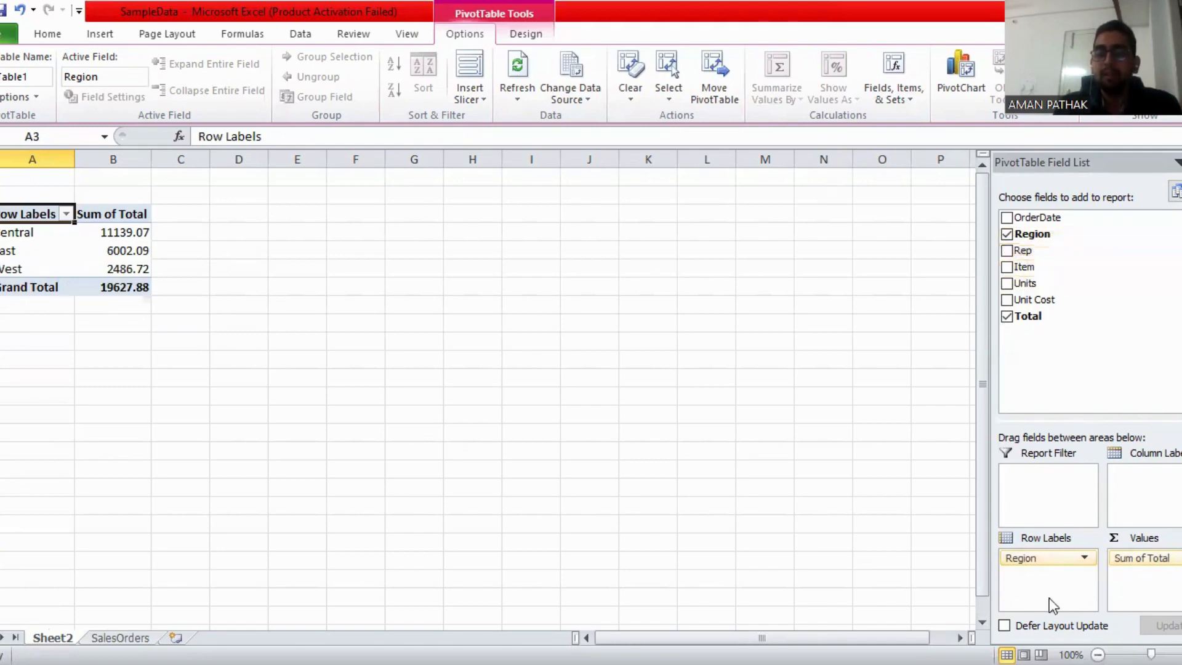
Replace Region with Rep as the PivotTable's row labels
left_click_drag(1034, 559, 1041, 320)
left_click_drag(1032, 253, 1039, 559)
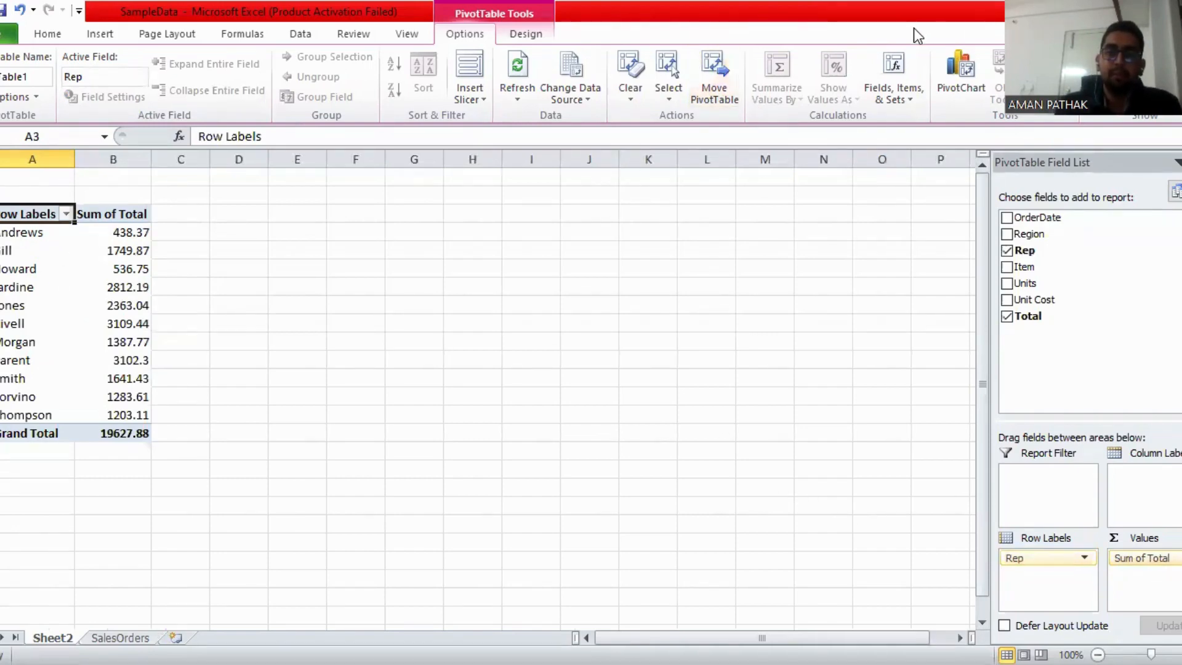
Insert a Region slicer for the PivotTable and place it beside the report, around columns E to G
left_click(473, 98)
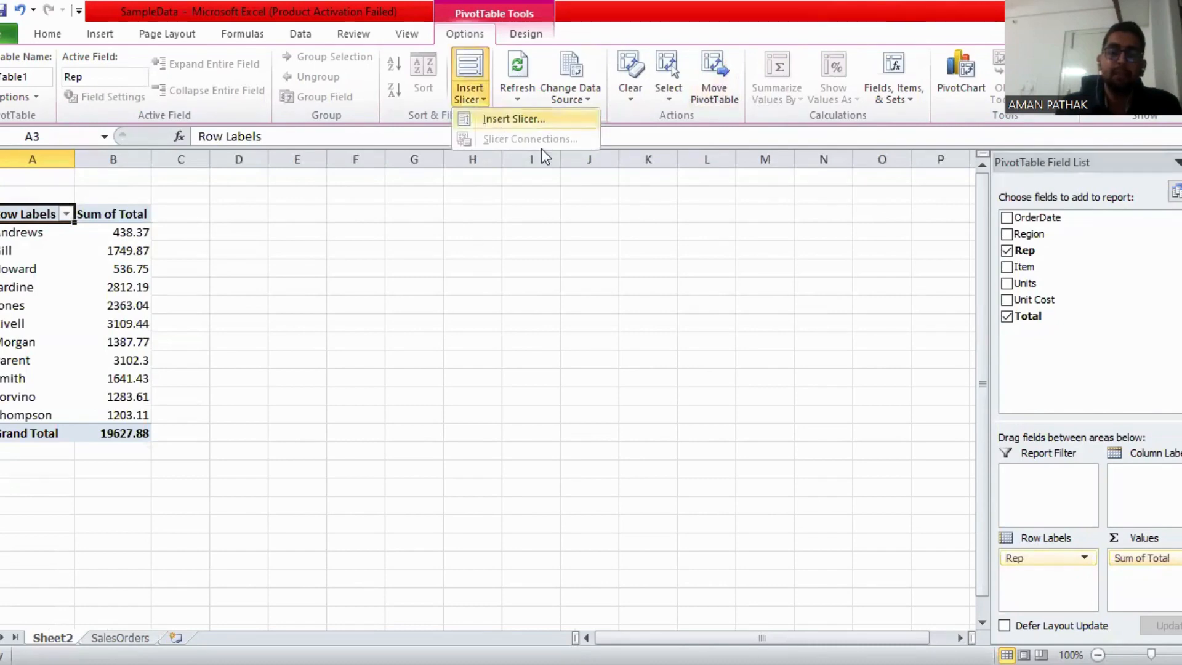
left_click(514, 118)
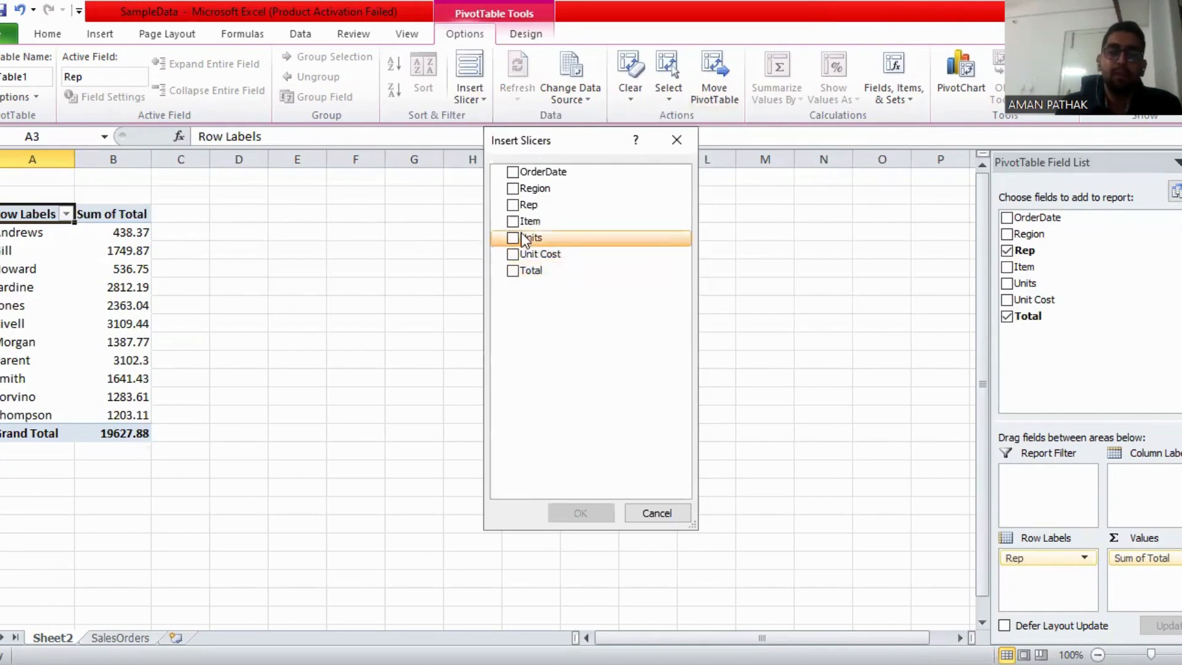
left_click(513, 188)
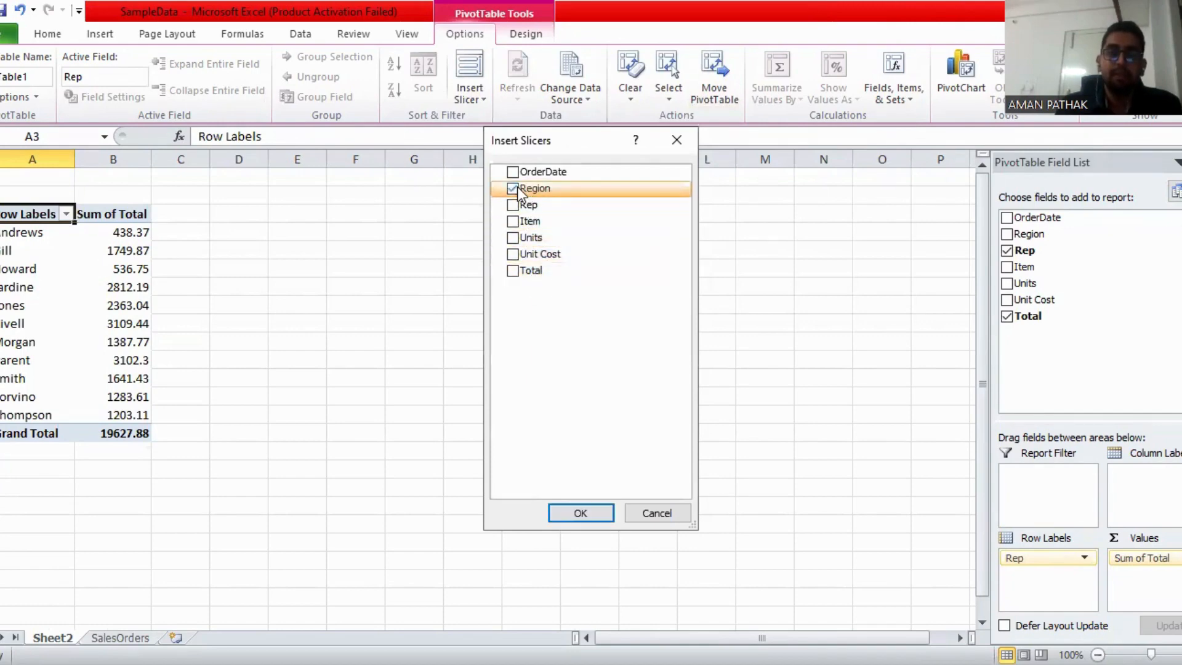
left_click(588, 508)
left_click_drag(480, 299, 336, 222)
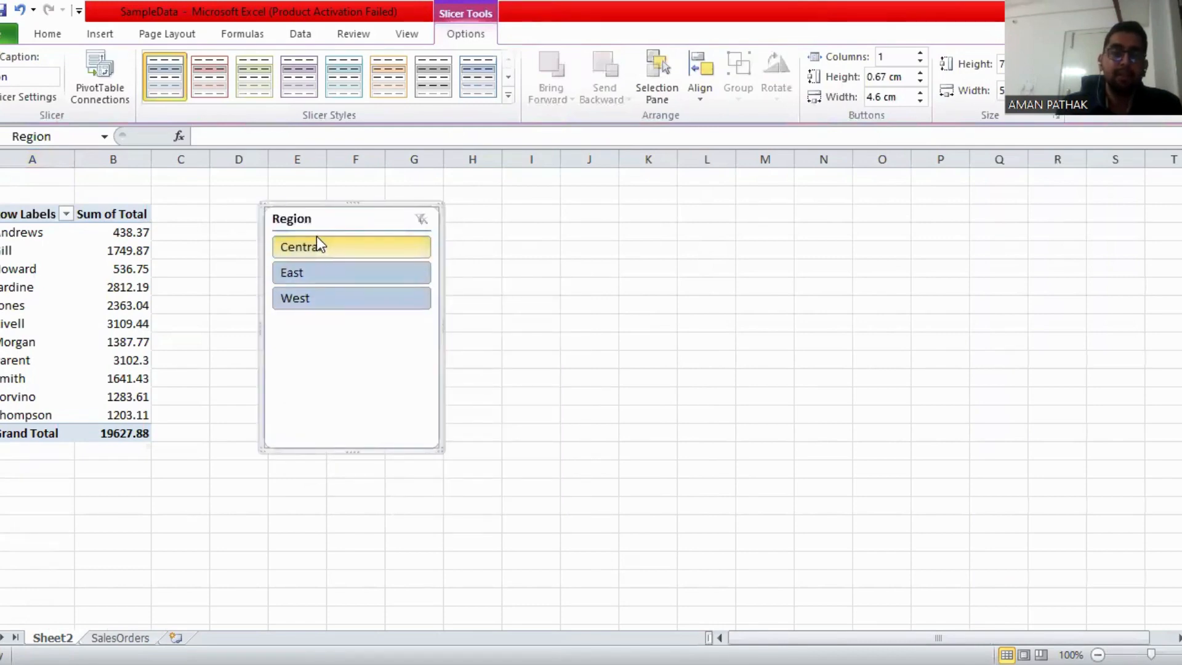
Filter the report with the Region slicer by Central, East and West in turn, and clear the filter
left_click(316, 245)
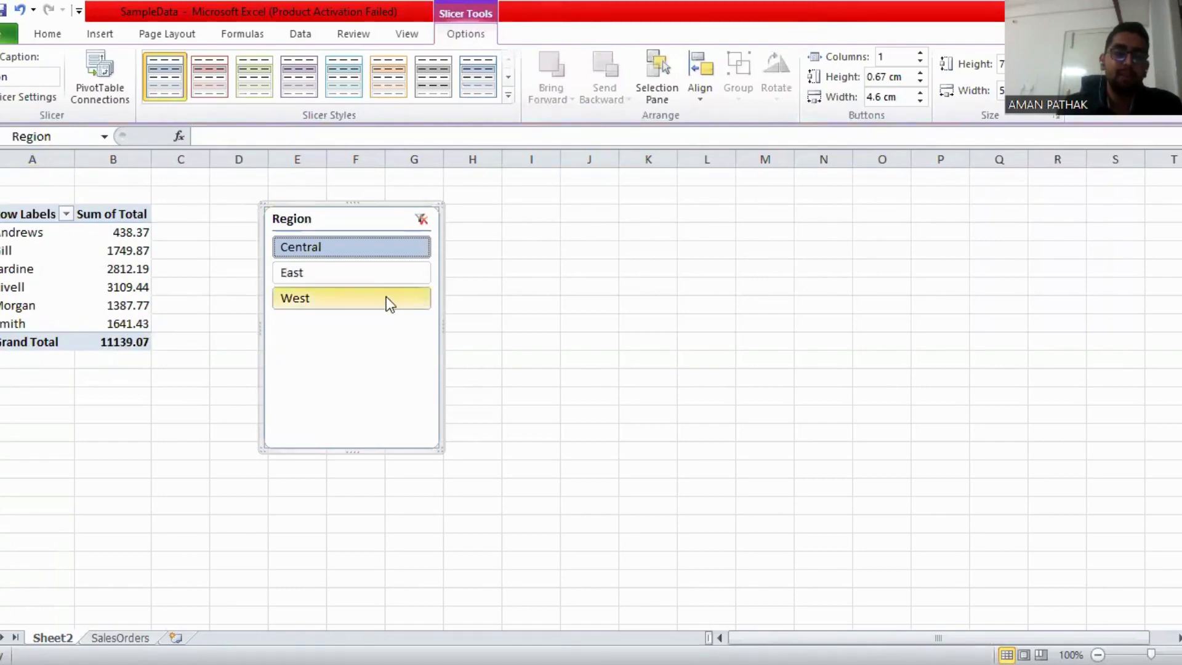
left_click(319, 273)
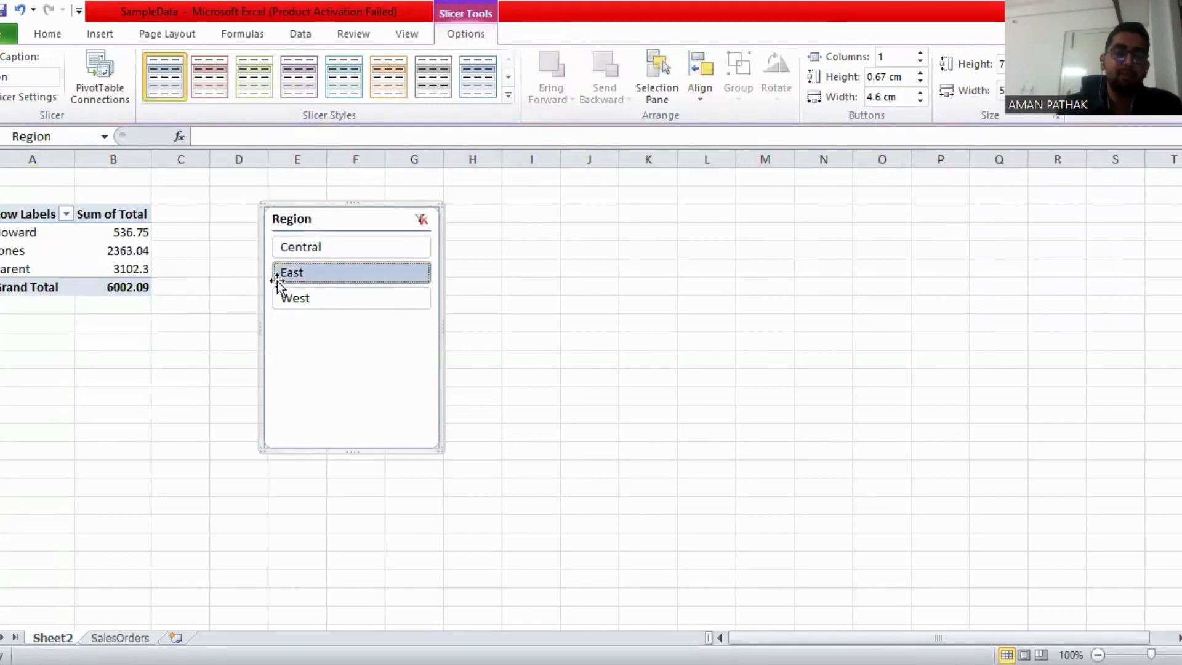
left_click(324, 304)
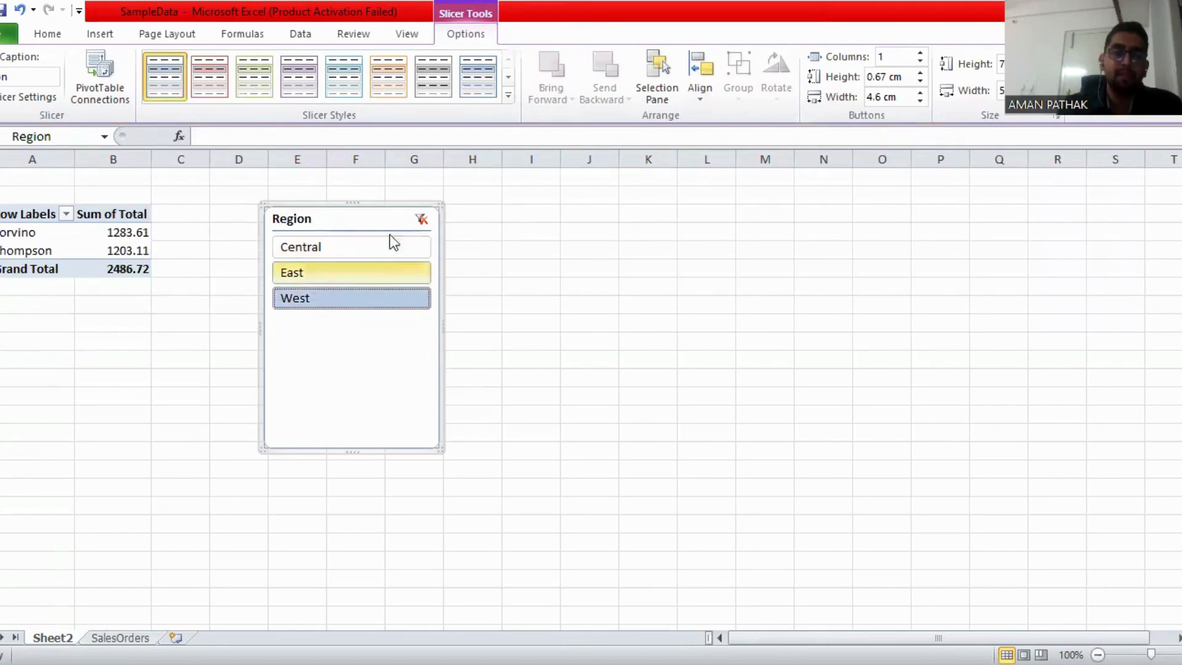
left_click(420, 220)
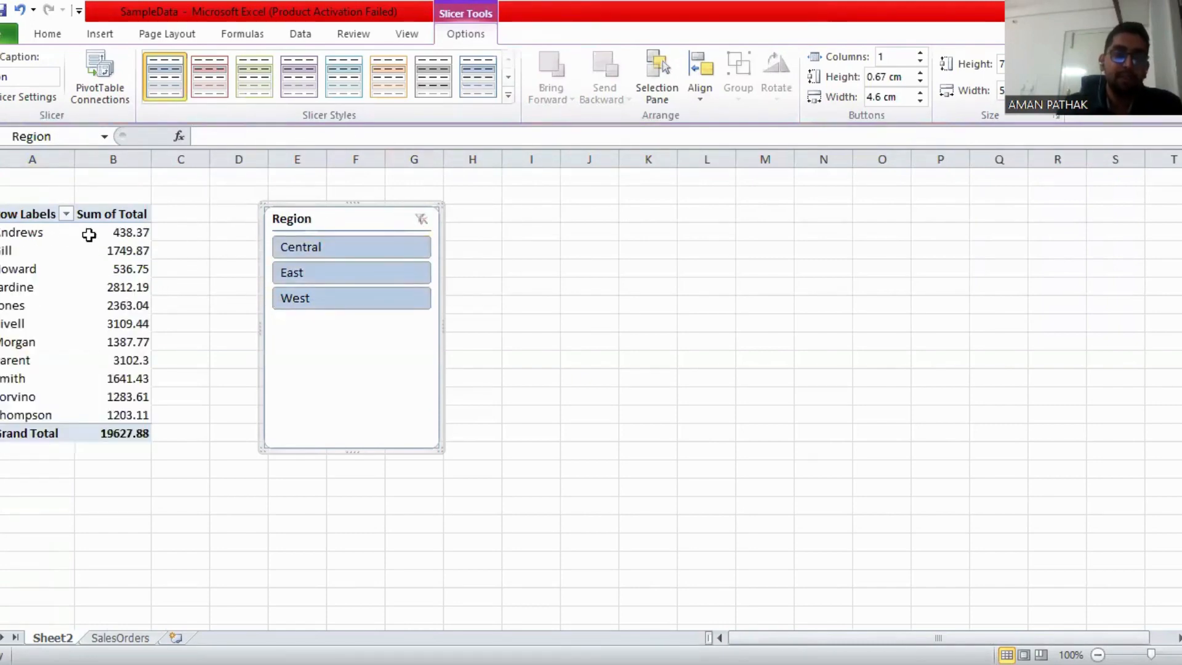
Sort the reps in the PivotTable in ascending order by Sum of Total
left_click(56, 232)
right_click(56, 232)
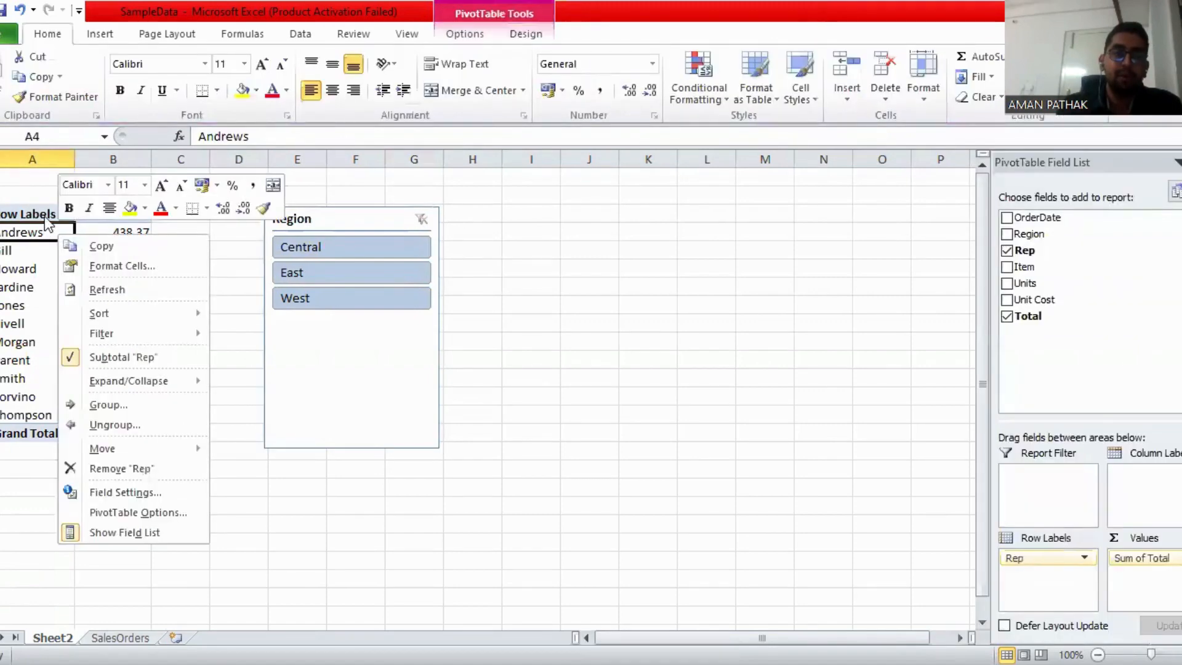
left_click(43, 218)
left_click(67, 214)
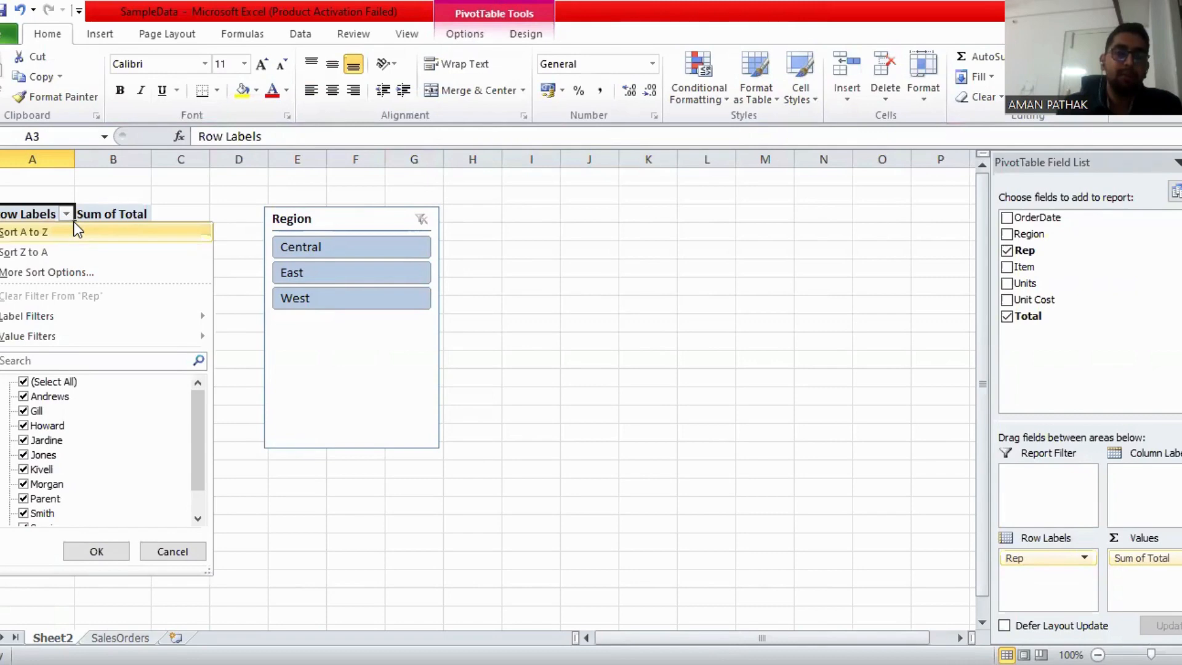
left_click(92, 271)
left_click(523, 255)
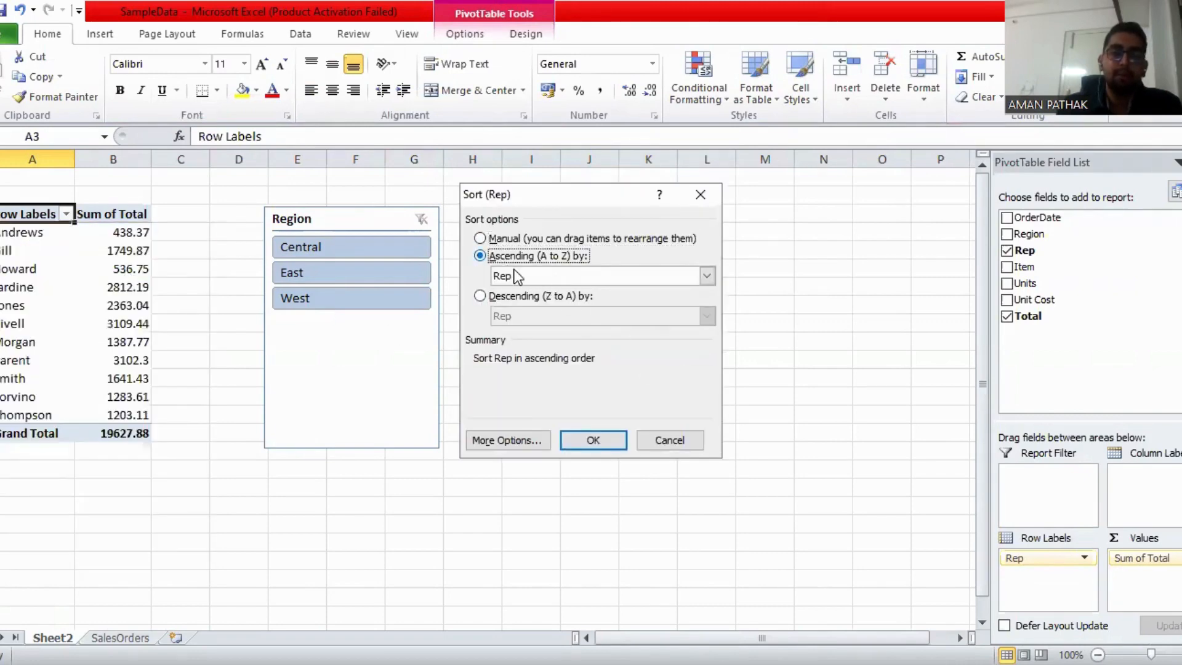
left_click(561, 276)
left_click(554, 304)
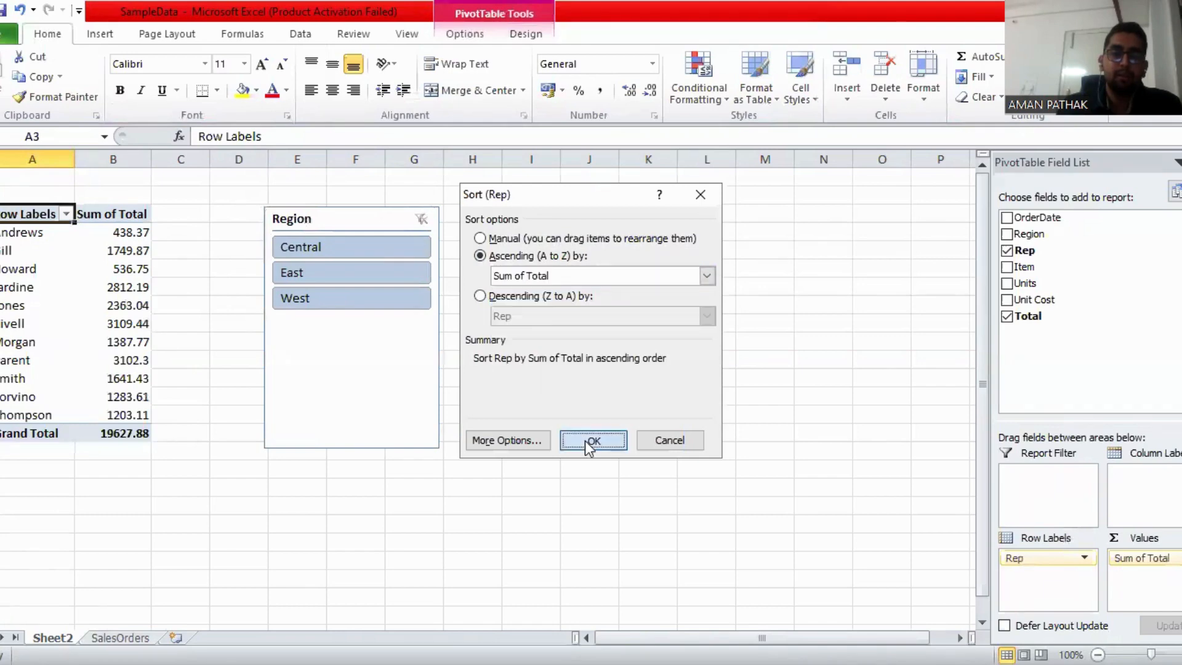
left_click(590, 440)
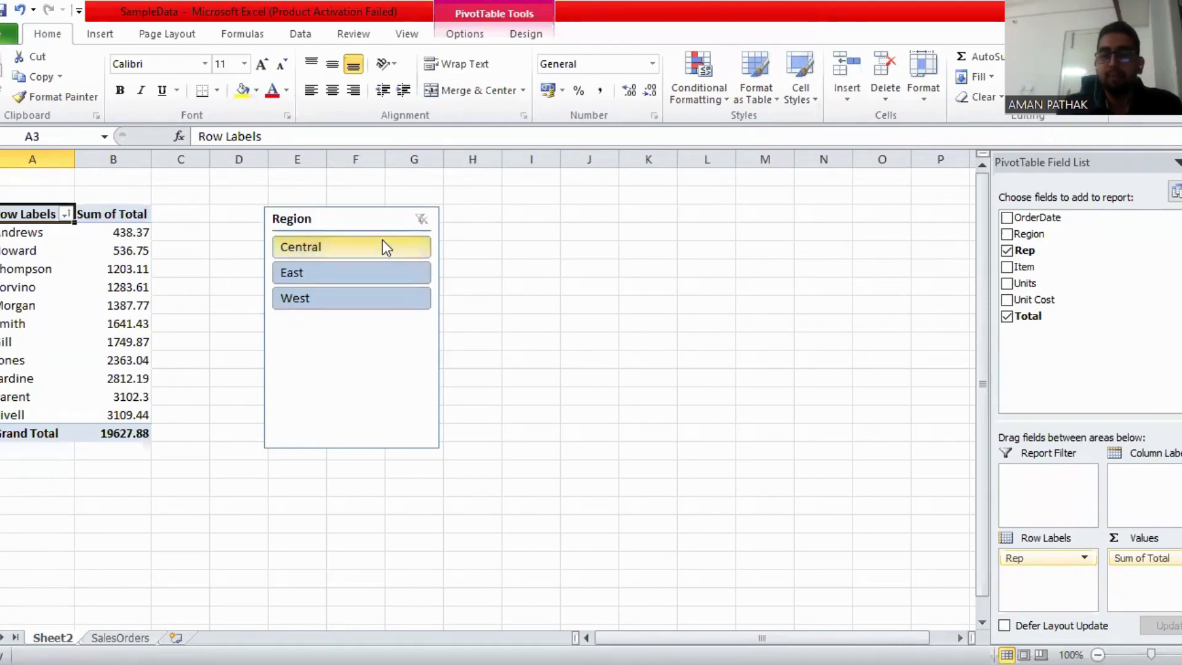
Remove the Region slicer from the sheet
left_click(395, 223)
right_click(392, 220)
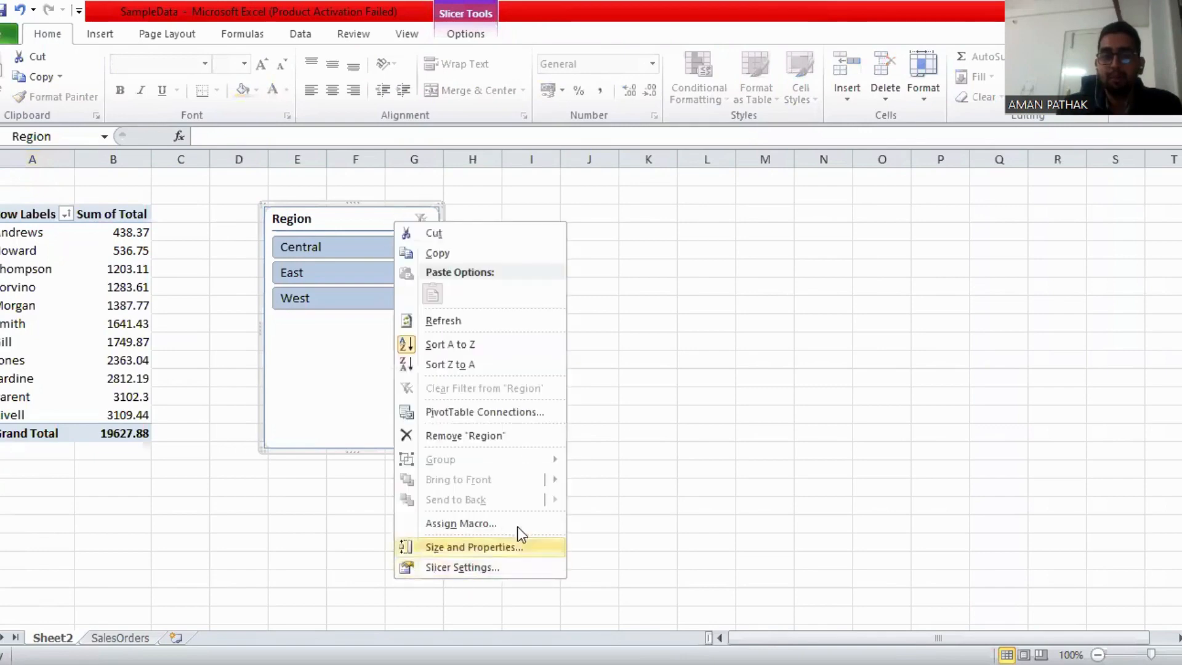
left_click(465, 435)
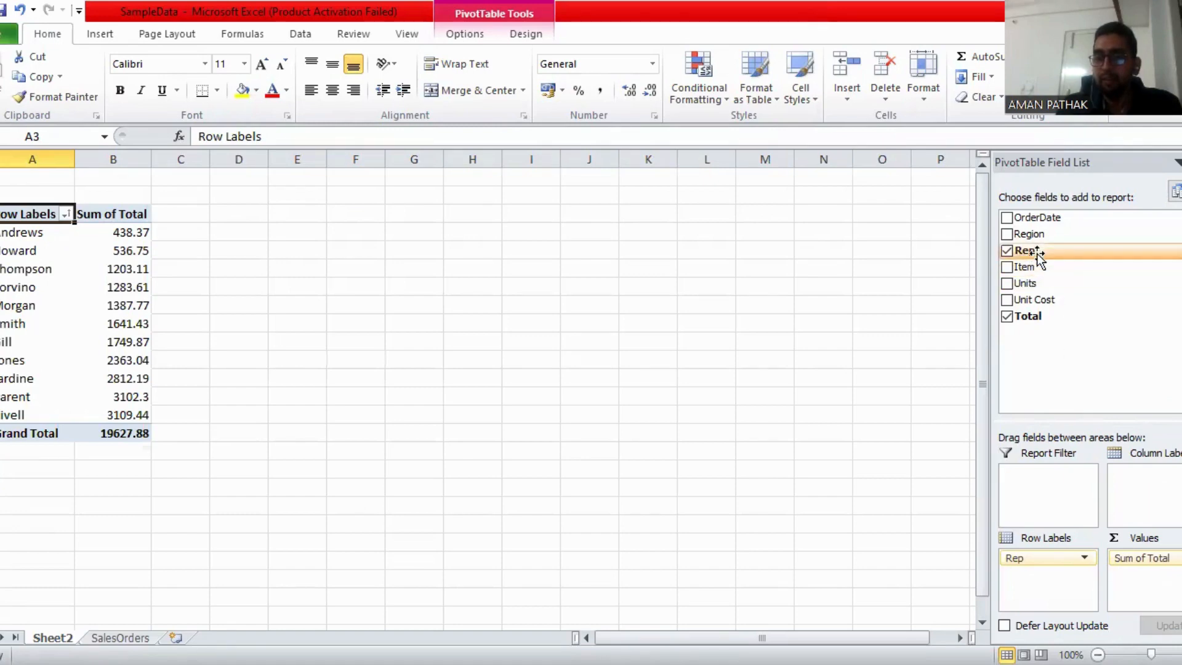
Add Region as the PivotTable's report filter and allow multiple items to be selected in it
left_click_drag(1043, 234, 1033, 486)
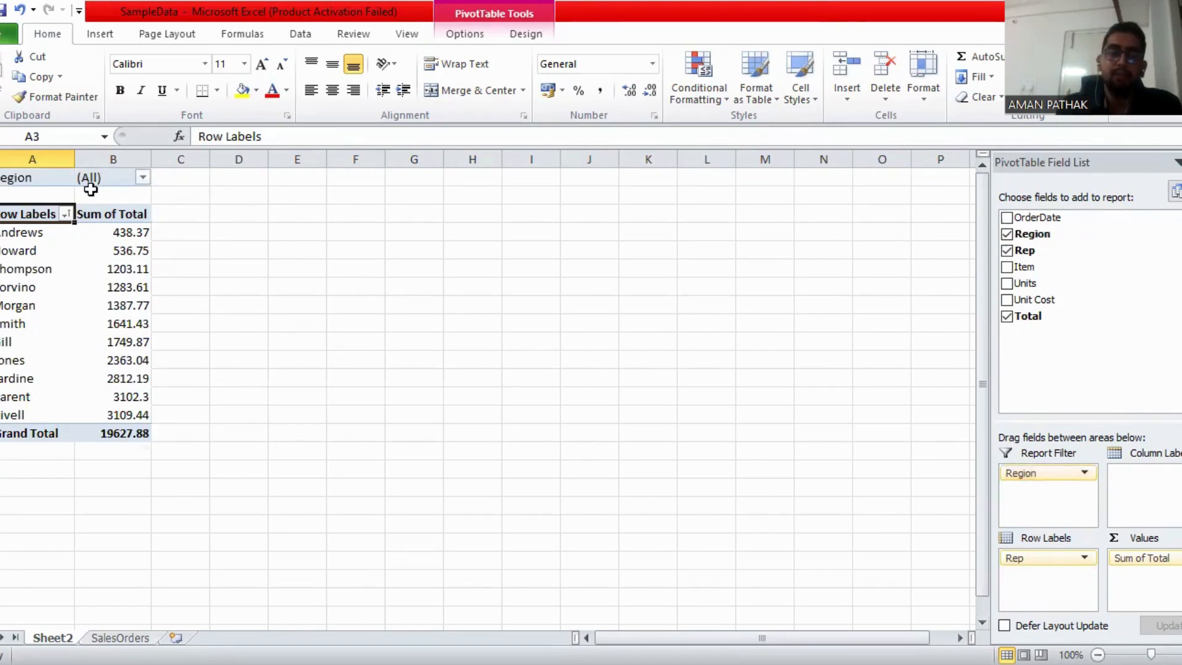
left_click(143, 178)
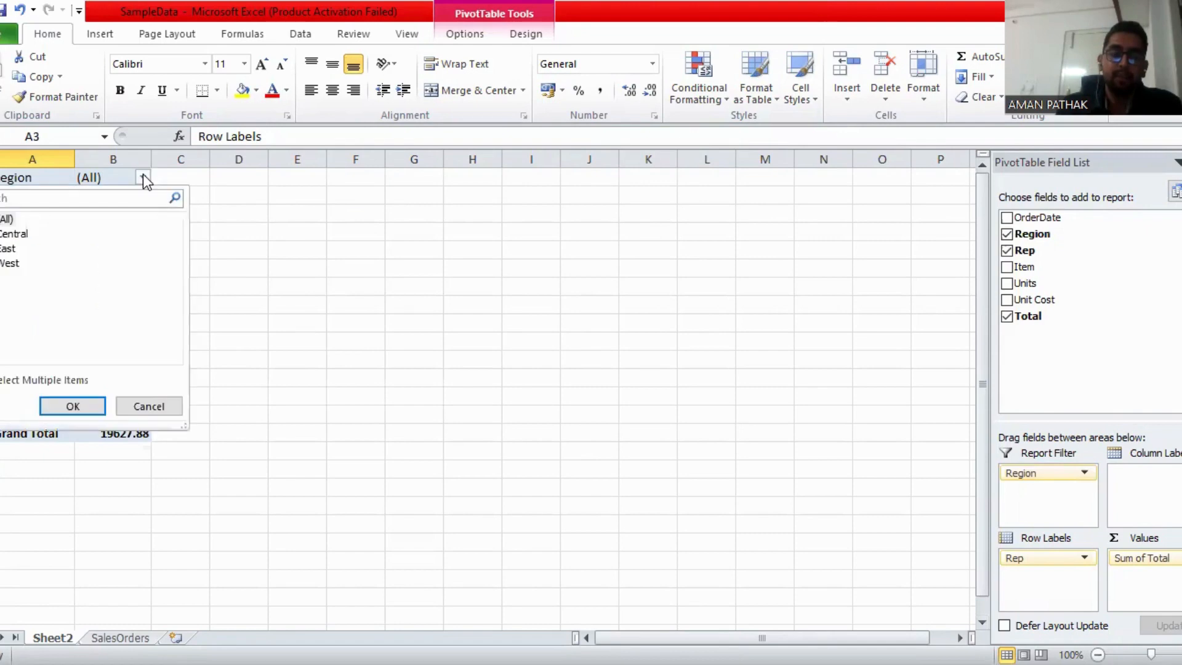
left_click(11, 382)
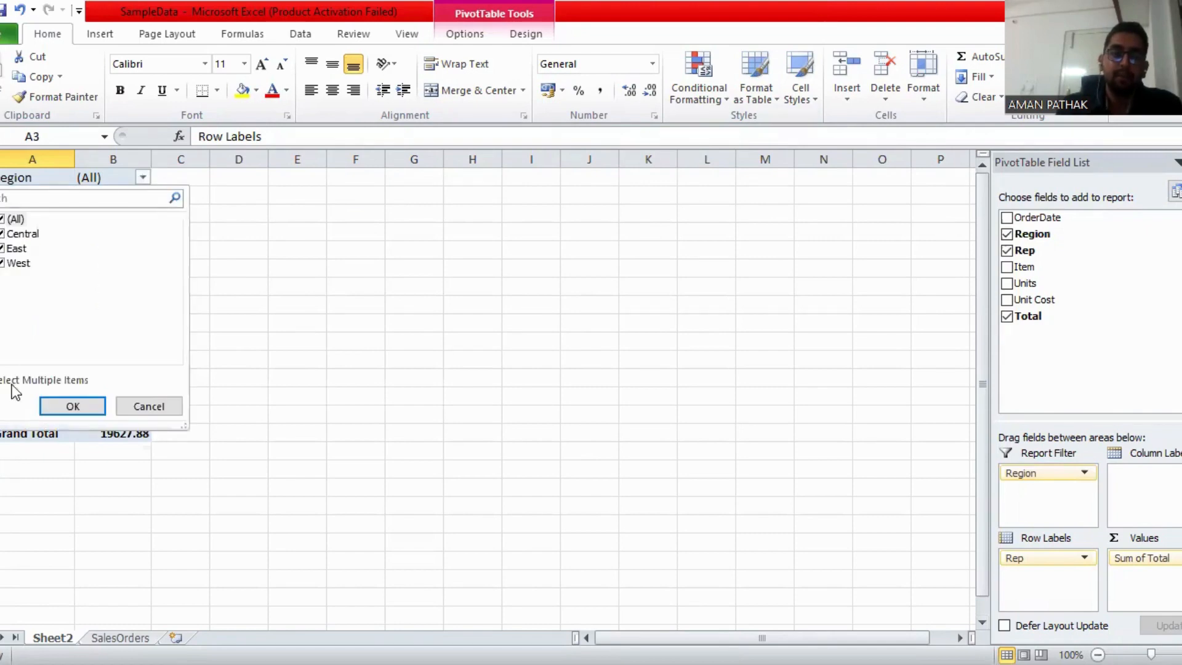
left_click(73, 406)
Filter the PivotTable to only the West region using the report filter
left_click(142, 178)
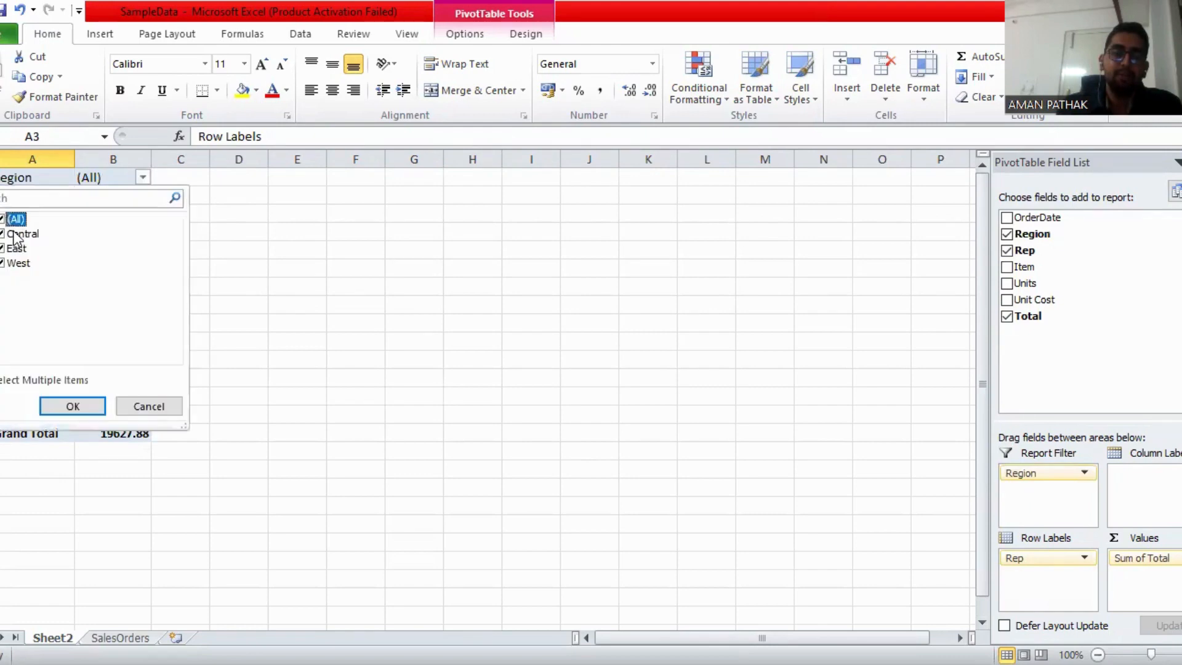
left_click(2, 220)
left_click(2, 263)
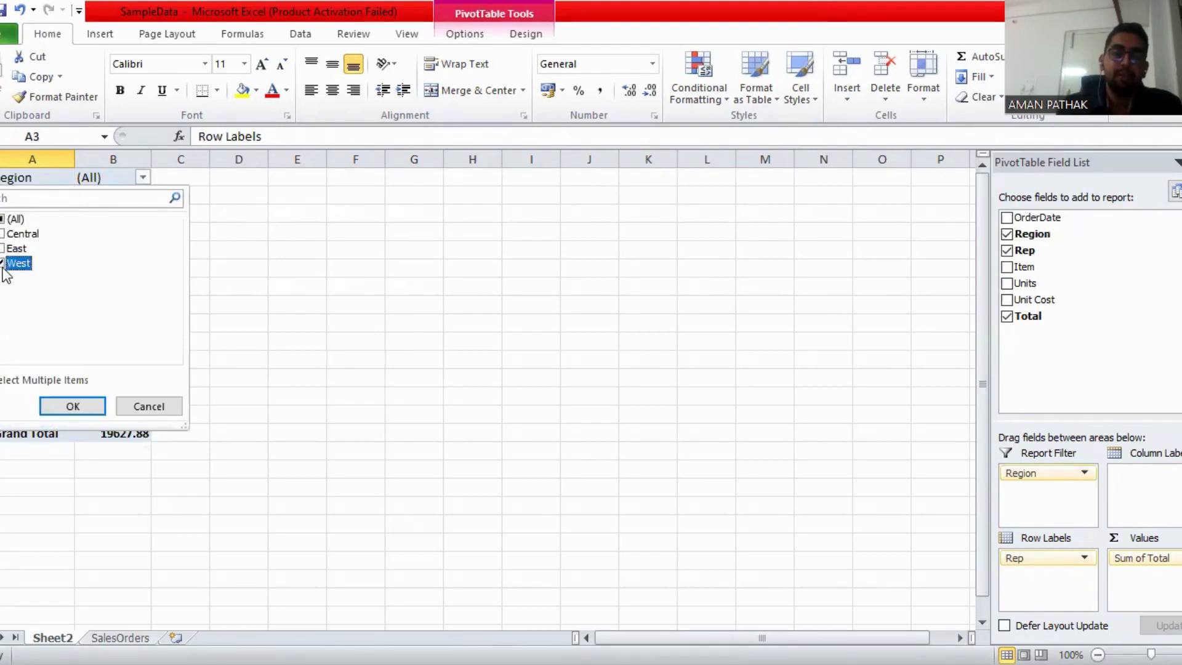
left_click(73, 407)
left_click(73, 407)
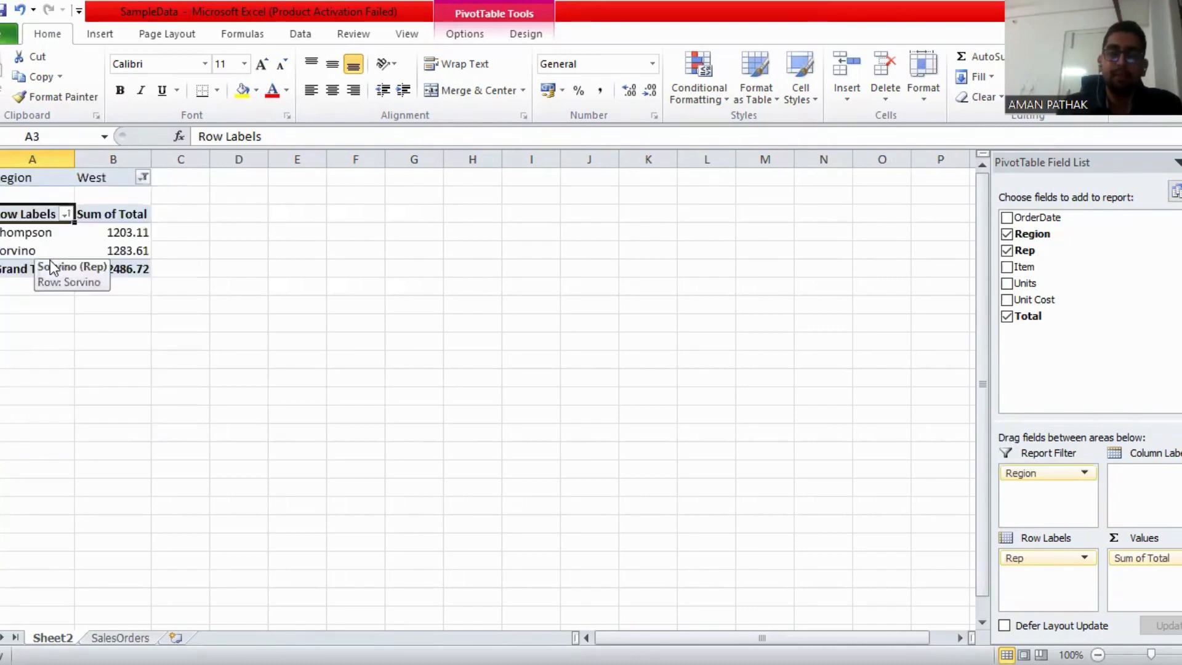
Set the Region report filter back to all regions
left_click(143, 178)
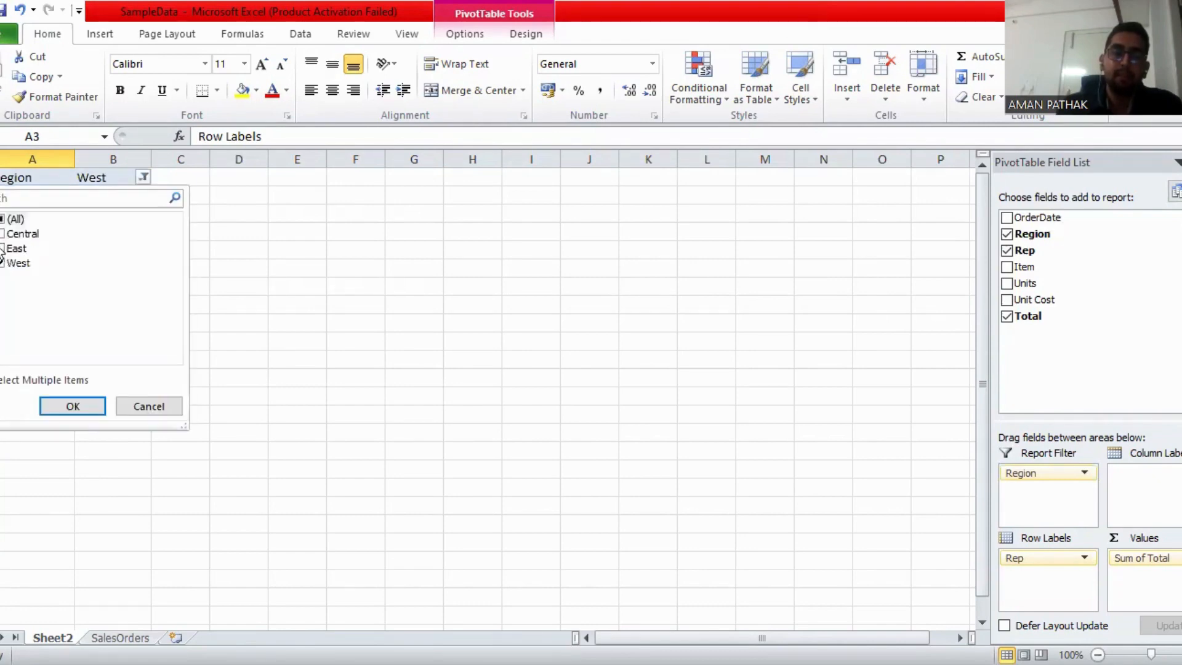
left_click(3, 233)
left_click(2, 218)
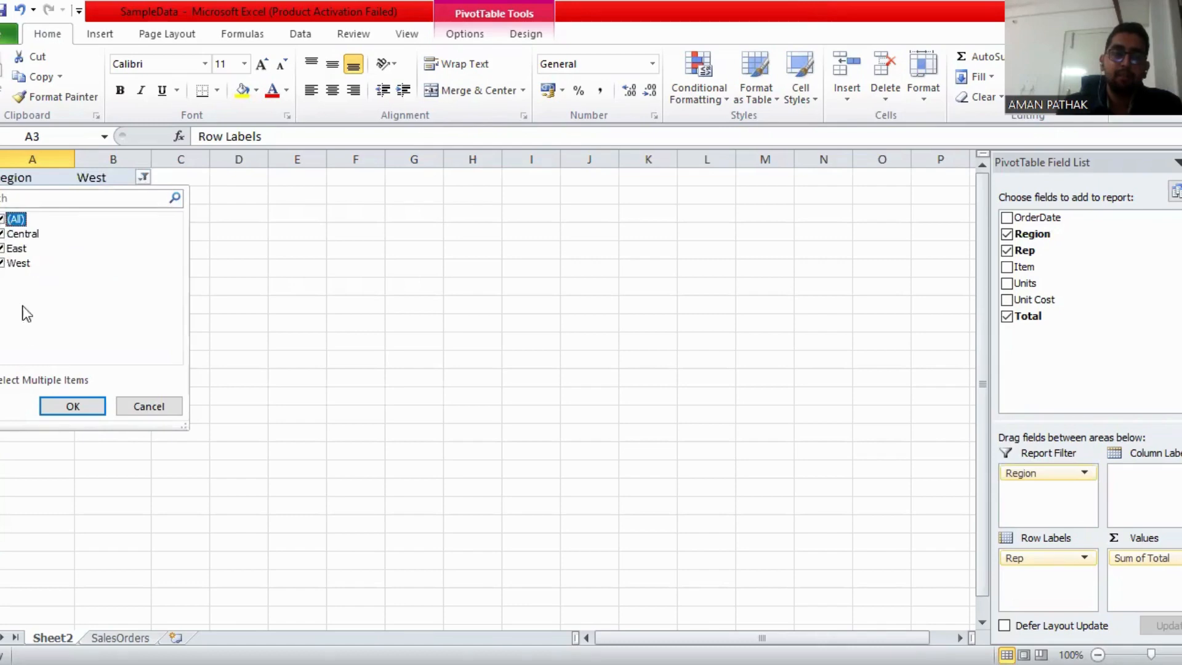
left_click(71, 406)
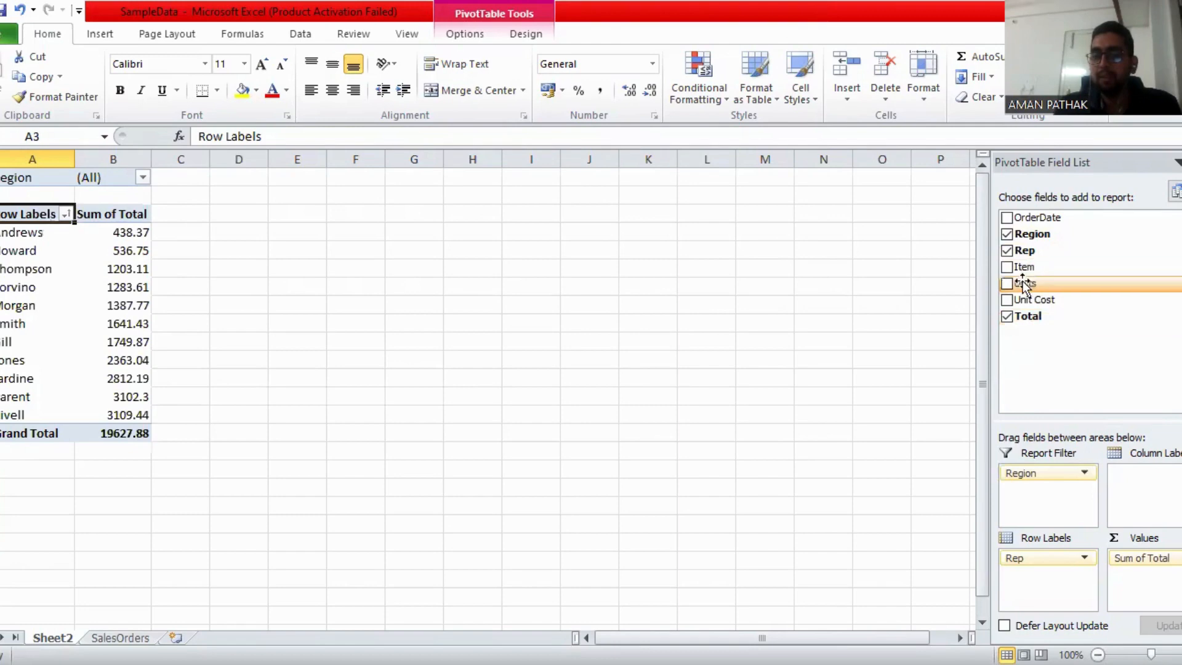
Try Units as the PivotTable's column labels and as row labels below Rep, and remove the field again
left_click_drag(1017, 286, 1137, 474)
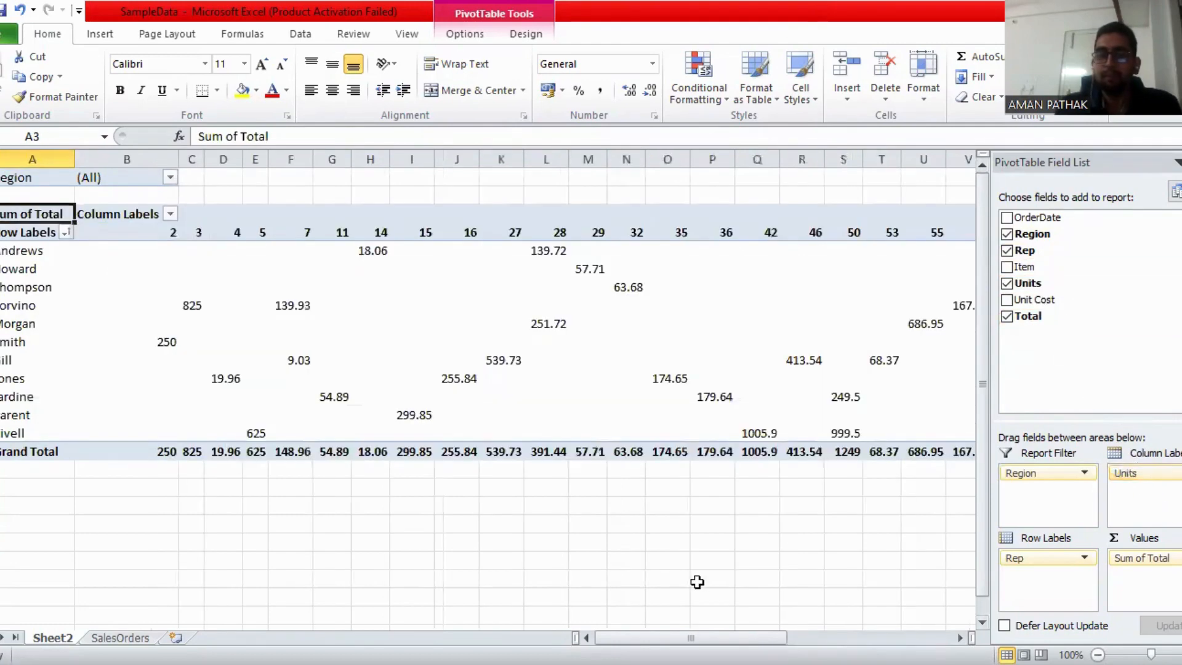
mouse_move(690, 637)
left_mouse_down()
mouse_move(773, 638)
mouse_move(691, 638)
left_mouse_up()
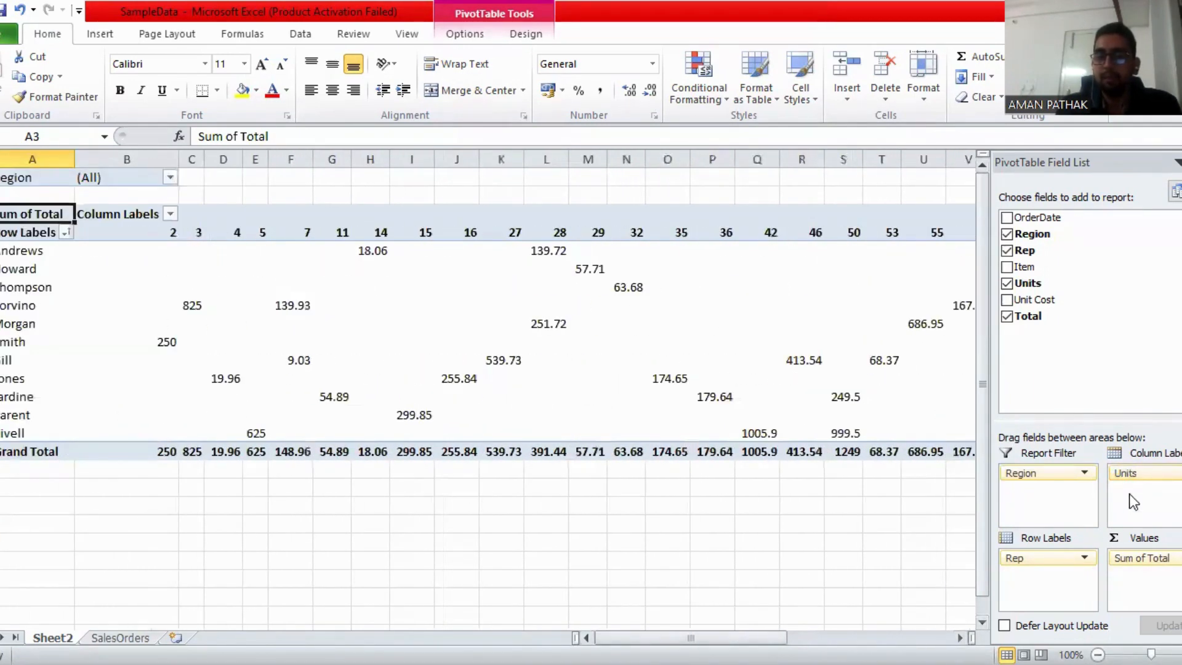
left_click_drag(1134, 477, 1042, 581)
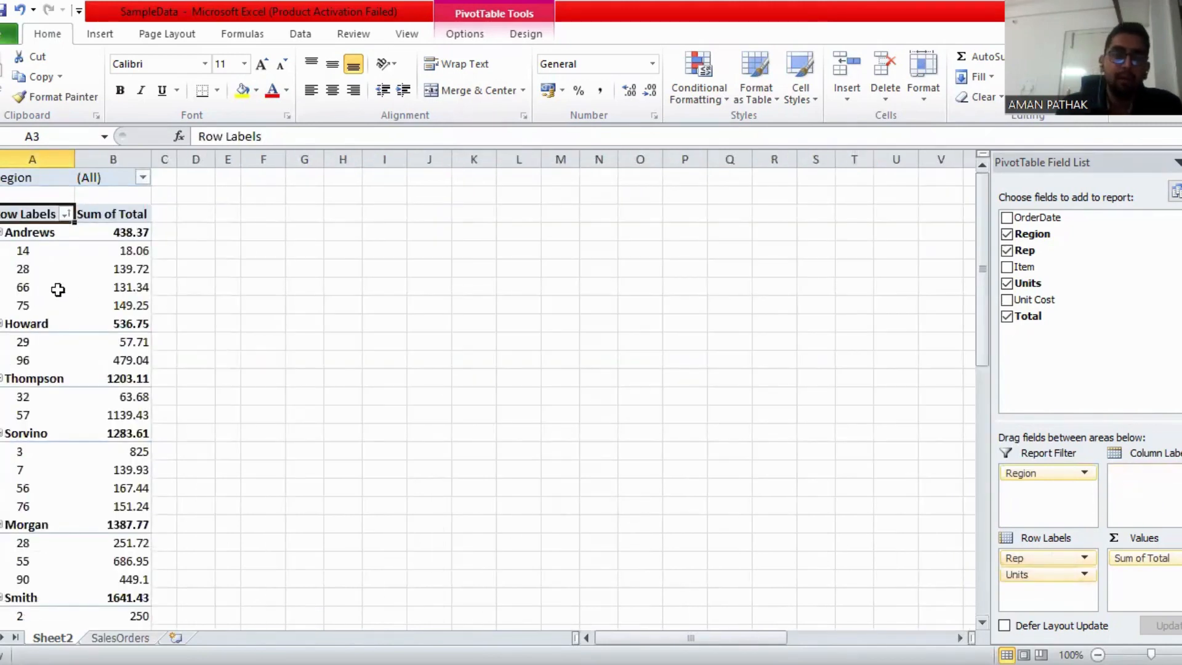
left_click_drag(1023, 581, 918, 349)
Add Item as the PivotTable's column labels and look over the Binder and Desk values per rep
mouse_move(1045, 270)
left_mouse_down()
mouse_move(1109, 393)
mouse_move(1140, 496)
mouse_move(1140, 477)
left_mouse_up()
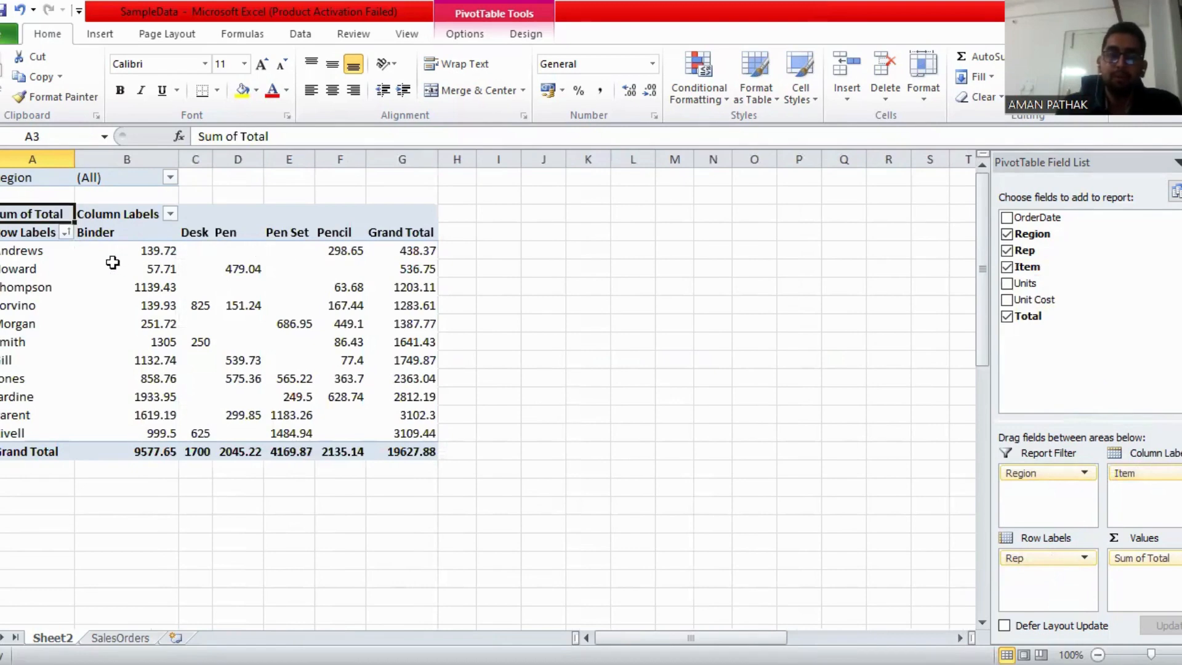
mouse_move(119, 256)
left_click_drag(135, 250, 151, 432)
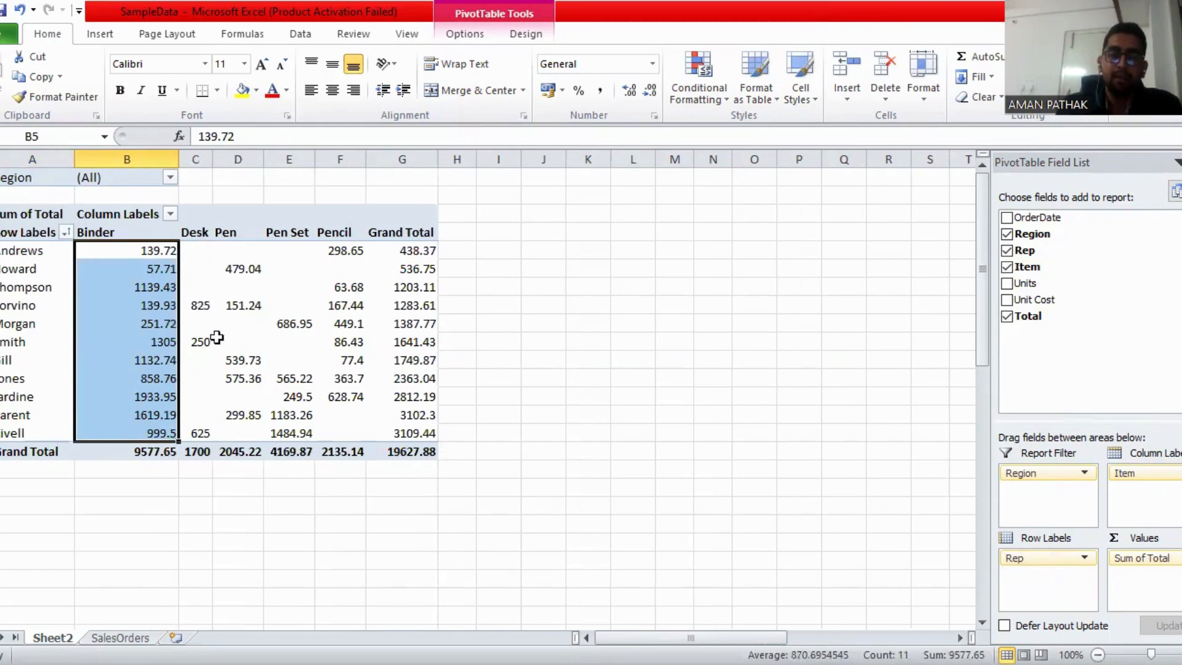
left_click(200, 305)
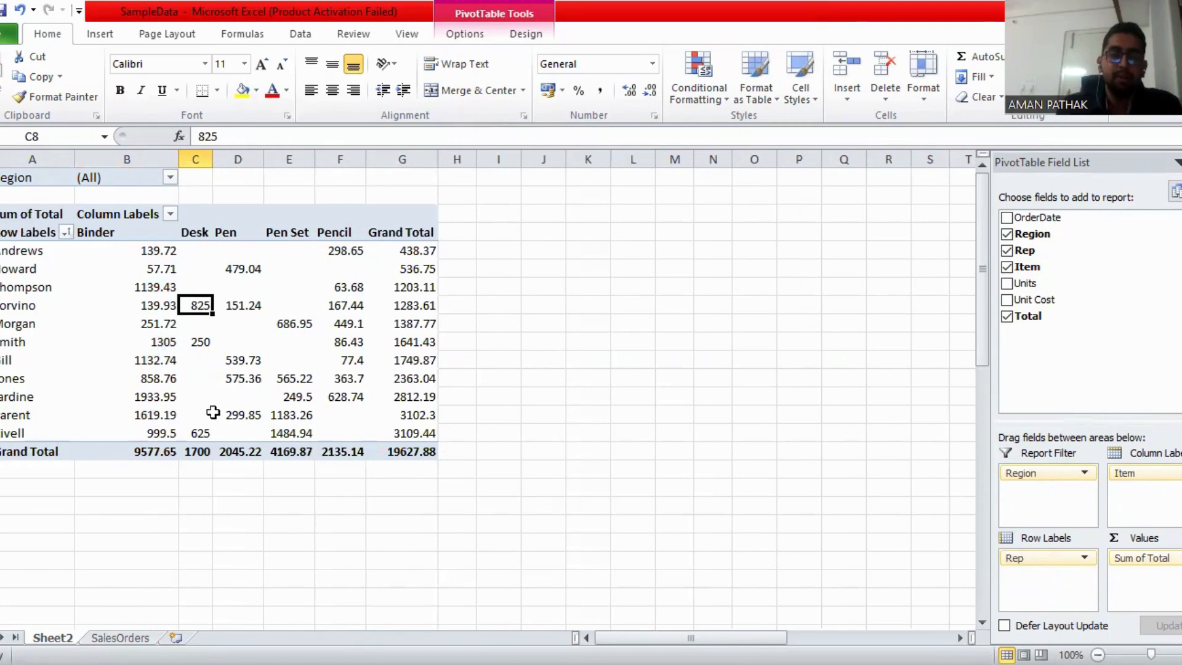
left_click_drag(200, 431, 200, 322)
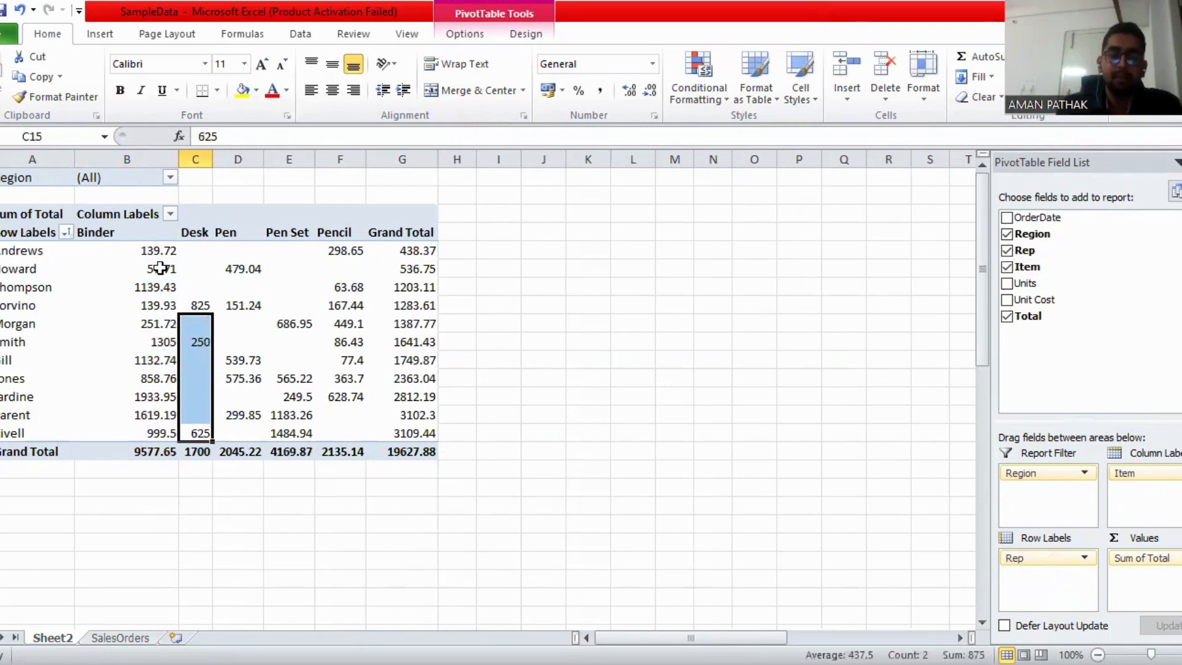
Apply the green-yellow-red color scale to the PivotTable's item values in B5:F15, excluding the grand totals
left_click_drag(158, 256, 357, 429)
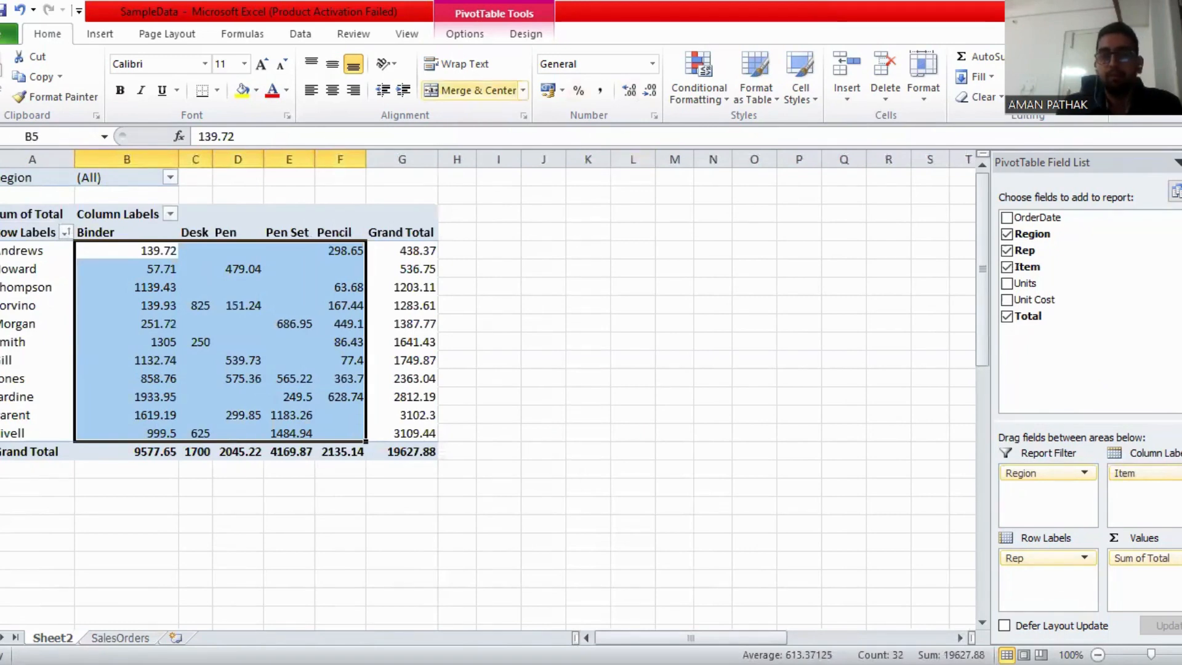
left_click(711, 106)
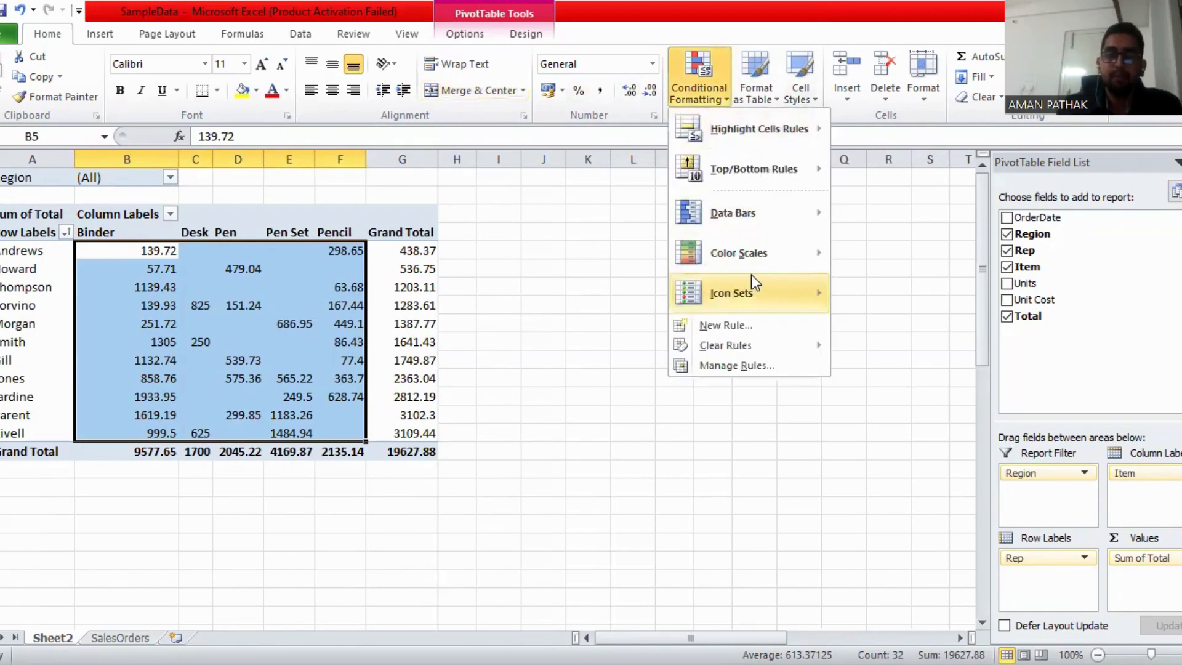
mouse_move(769, 258)
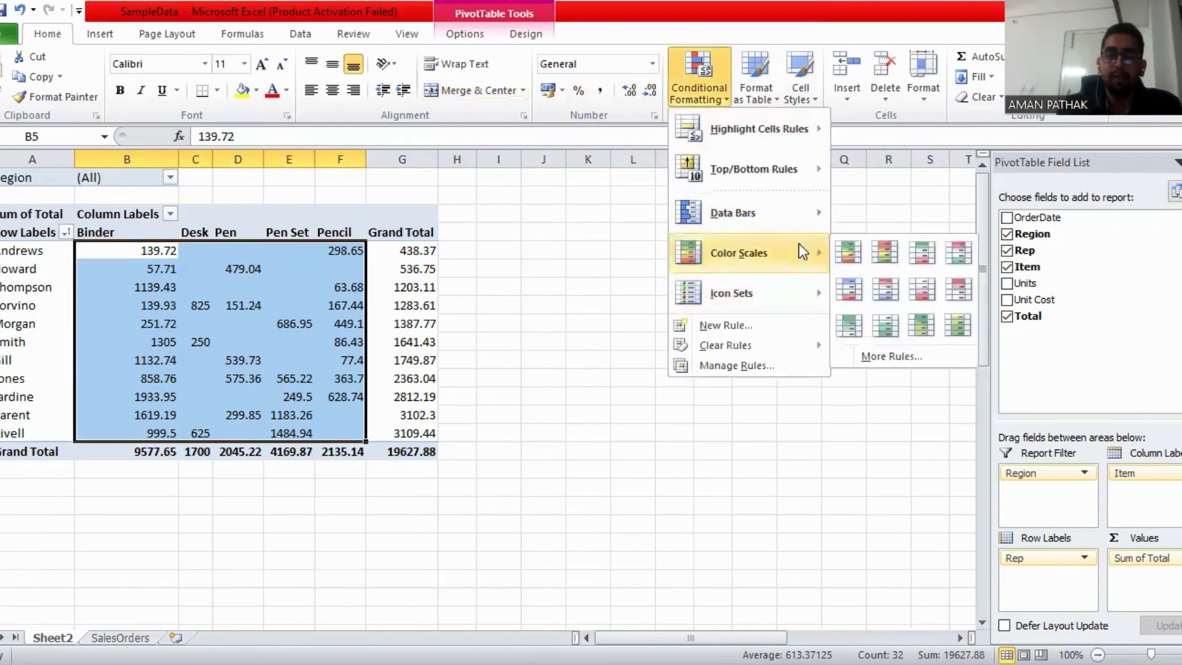
left_click(854, 250)
left_click(589, 310)
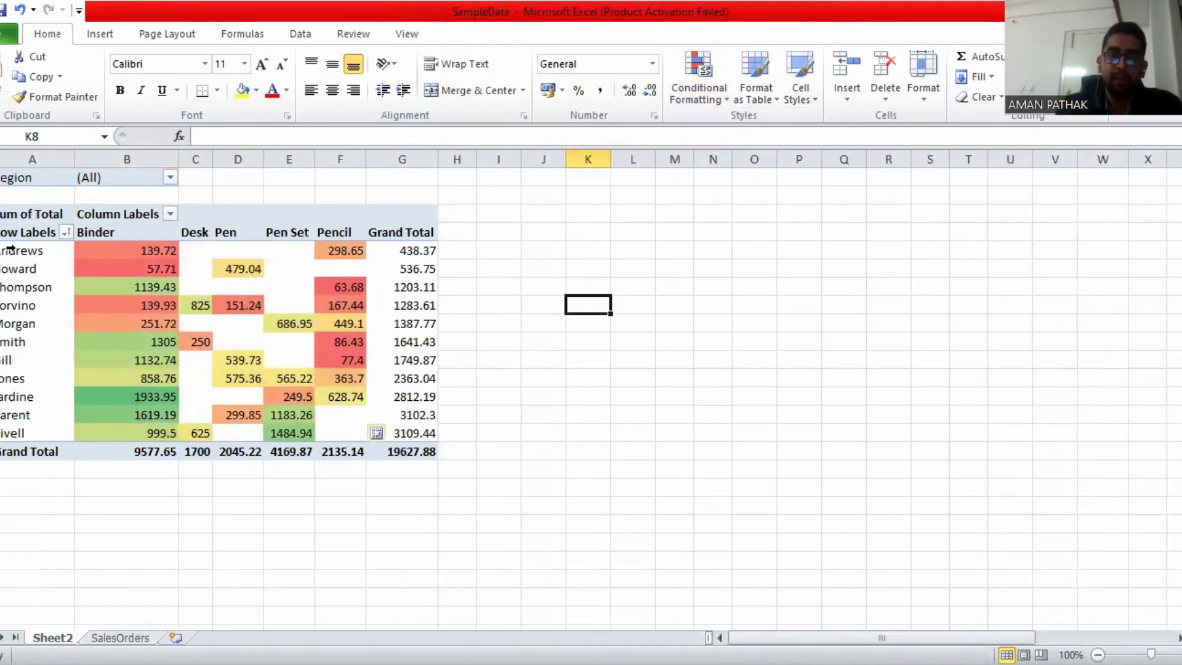
Examine the color-coded Binder column to identify the reps with the lowest and highest totals
left_click(10, 248)
left_click(131, 240)
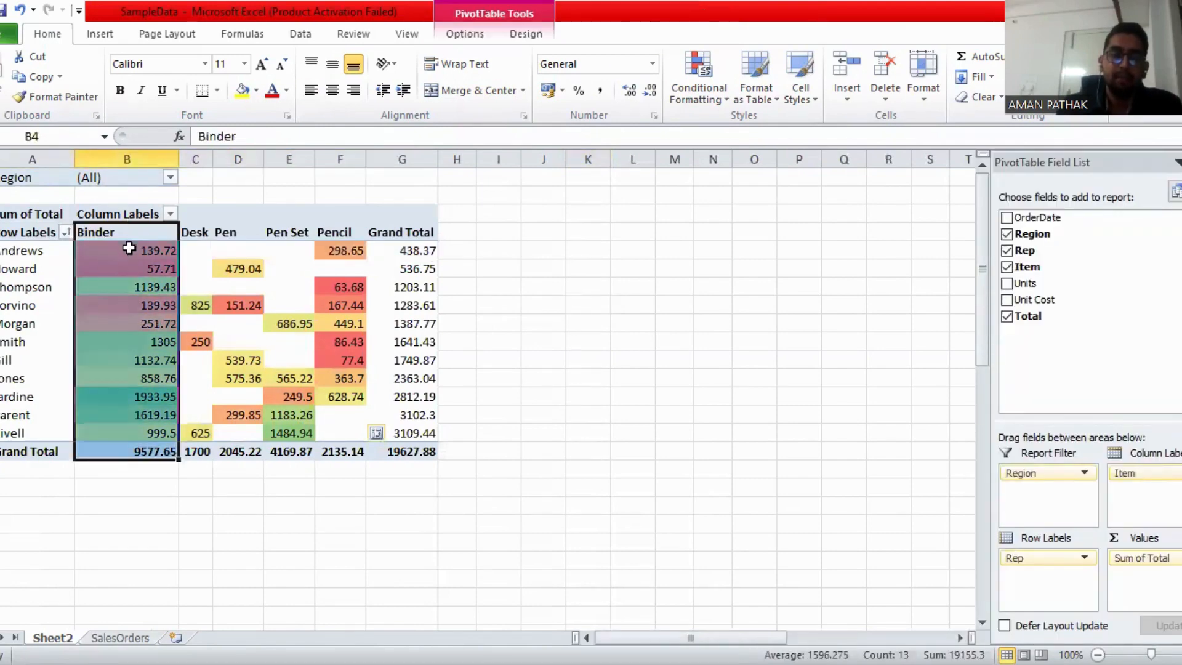
left_click(129, 248)
left_click(120, 236)
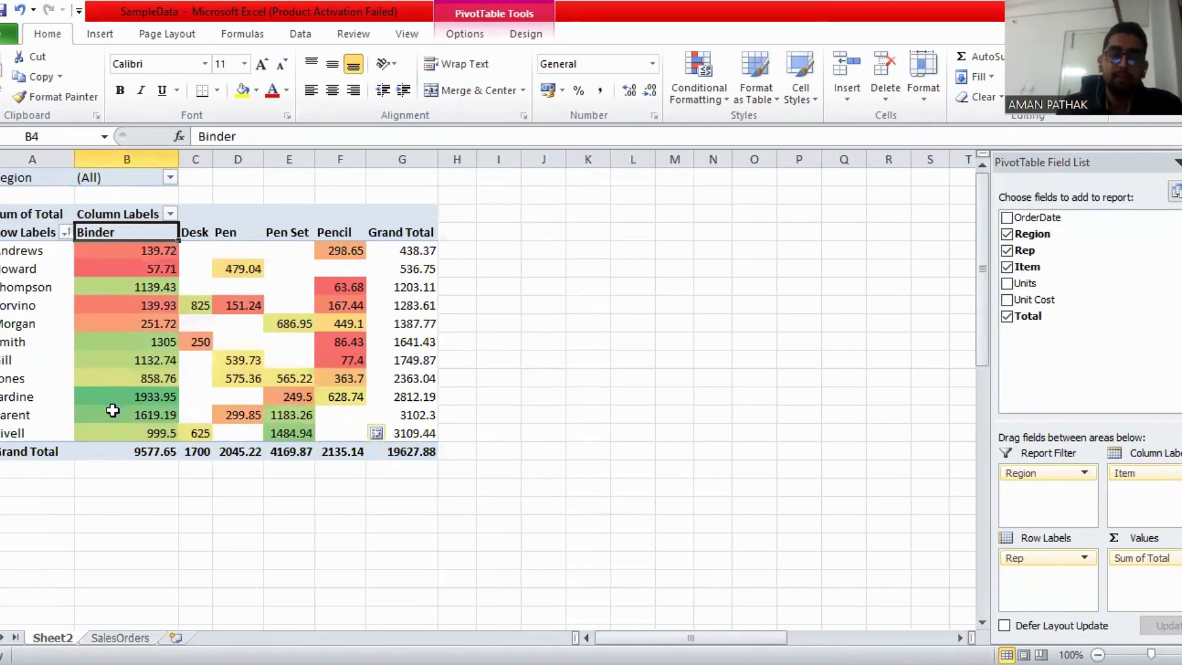
left_click(28, 268)
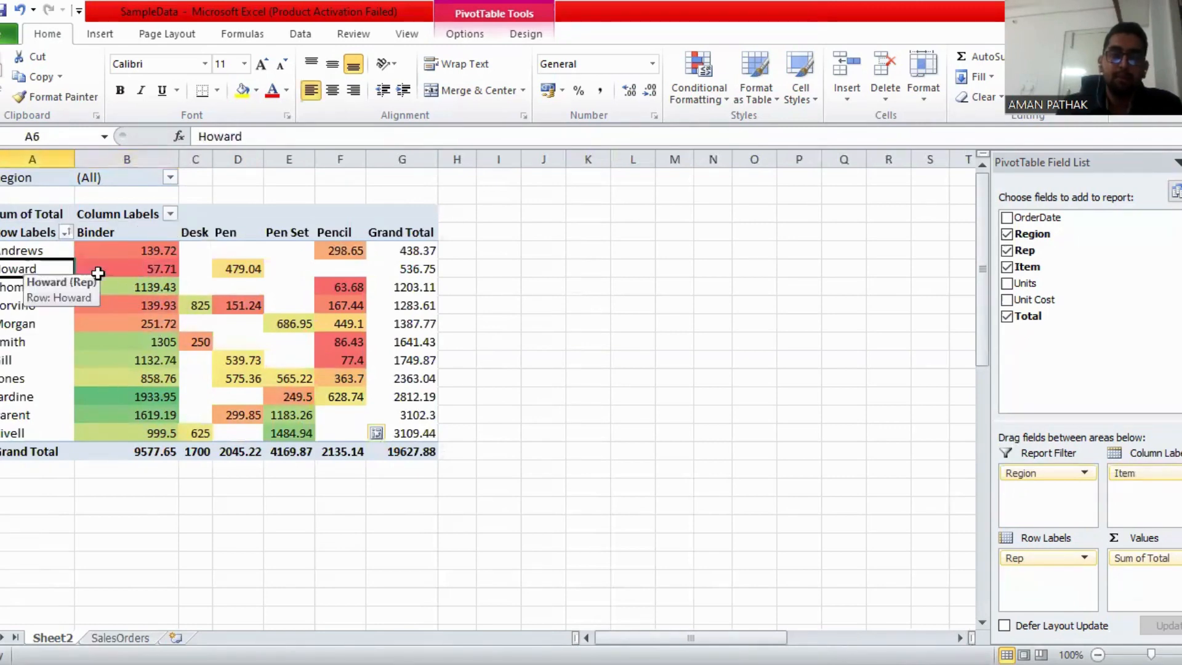
left_click(142, 266)
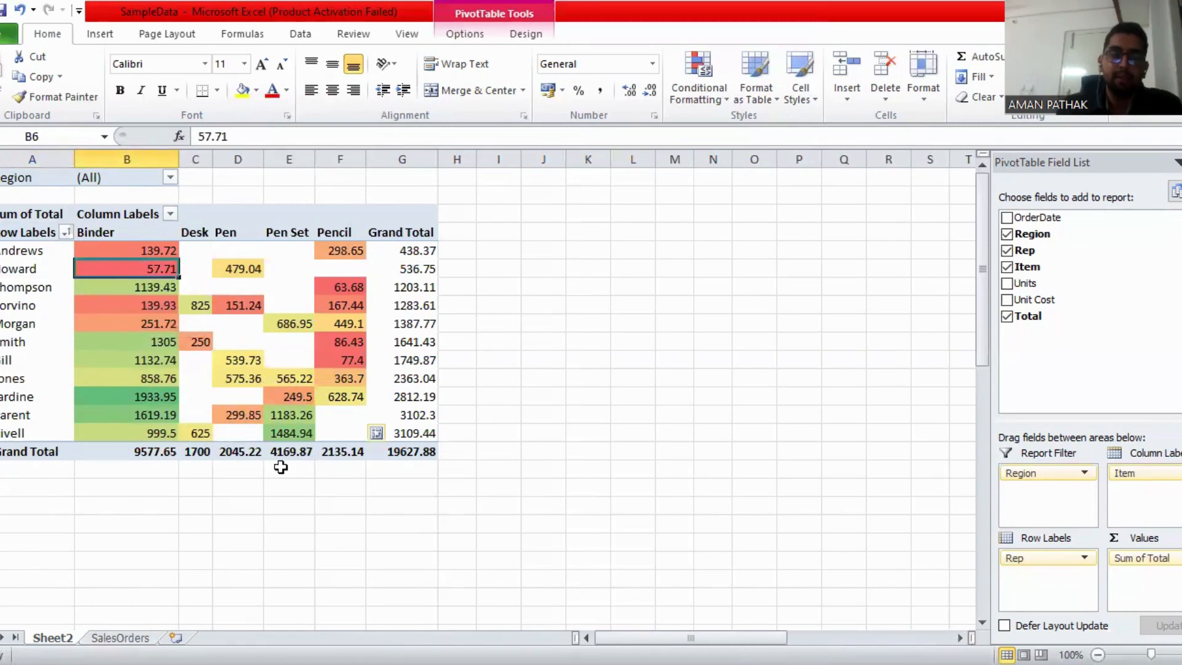
left_click(30, 400)
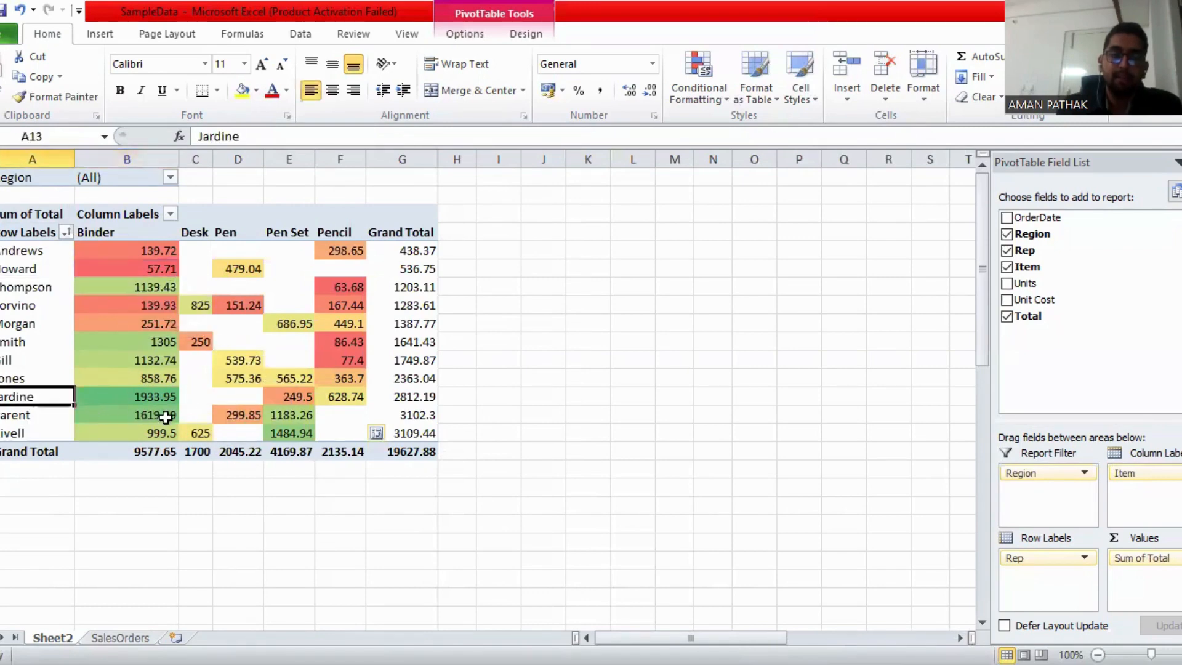
left_click(134, 395)
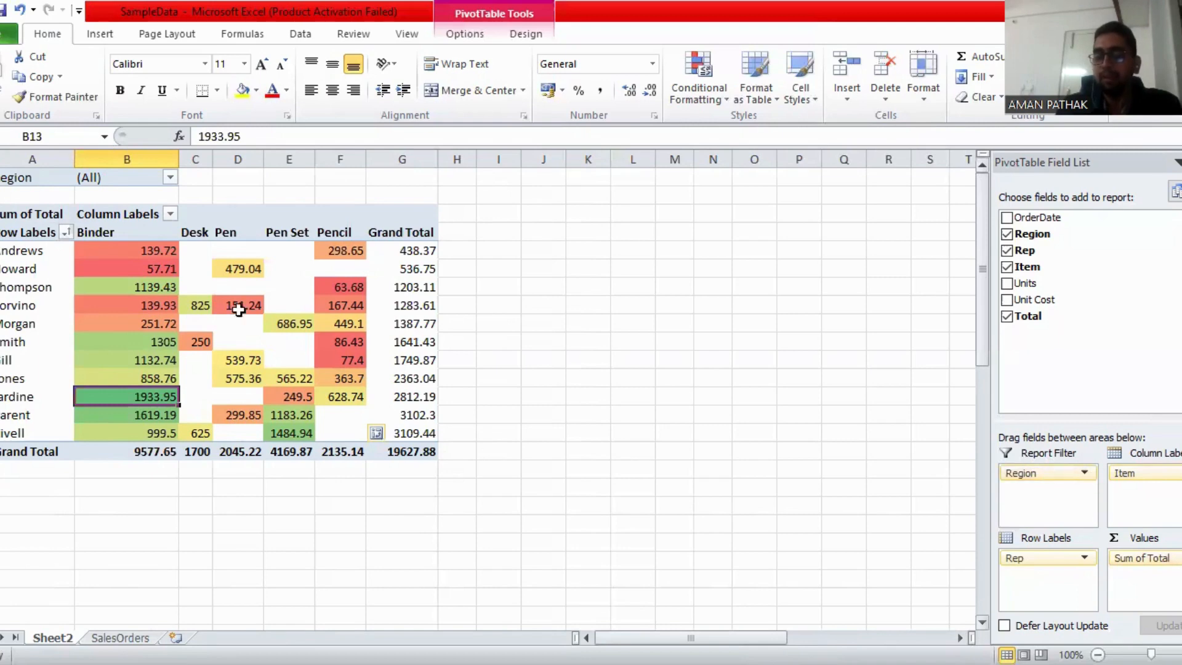
left_click(170, 177)
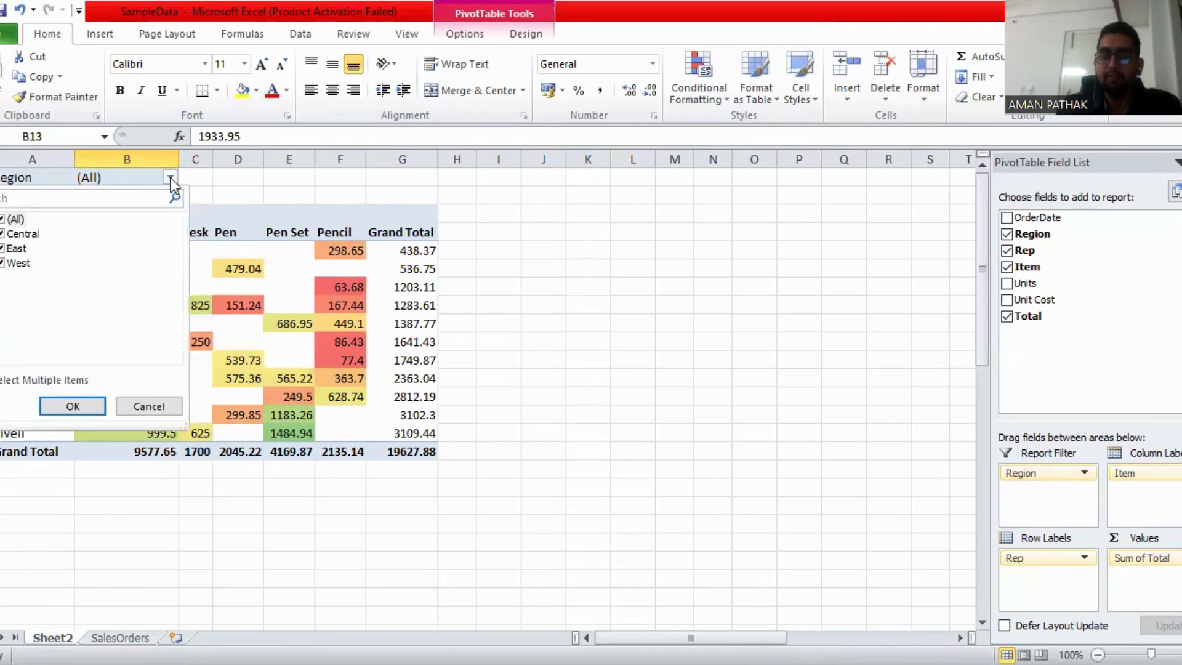
left_click(170, 177)
left_click(170, 177)
left_click(170, 177)
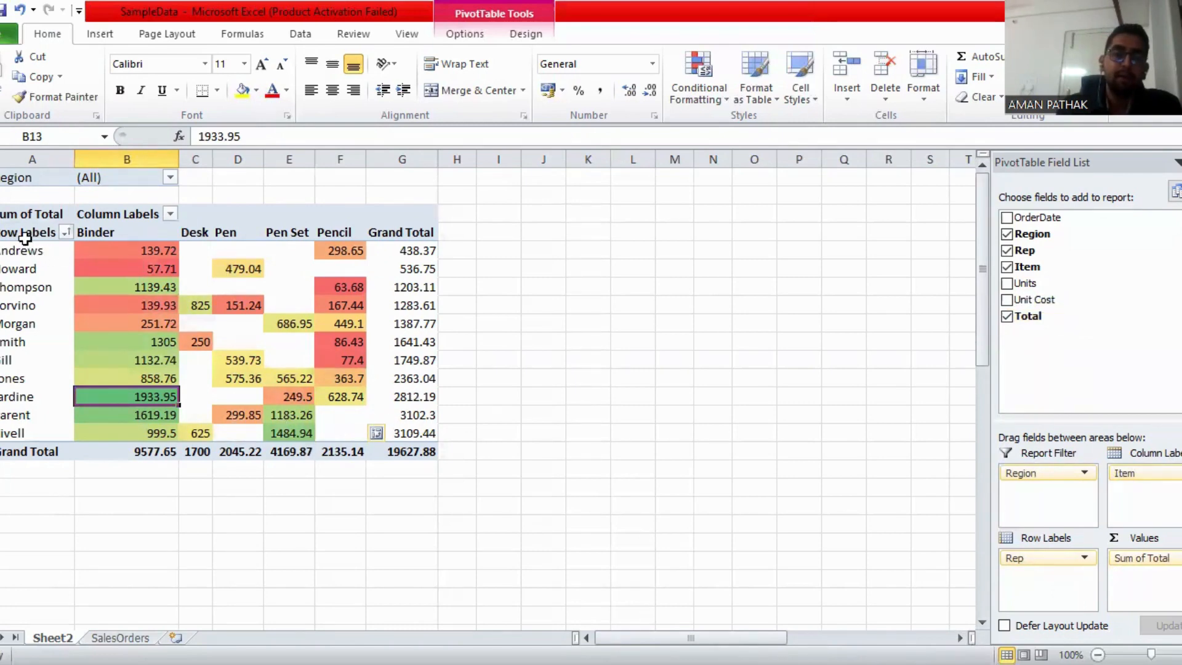
Insert a 2-D clustered column PivotChart of the report and place it beside the PivotTable, around columns H to R
left_click(100, 33)
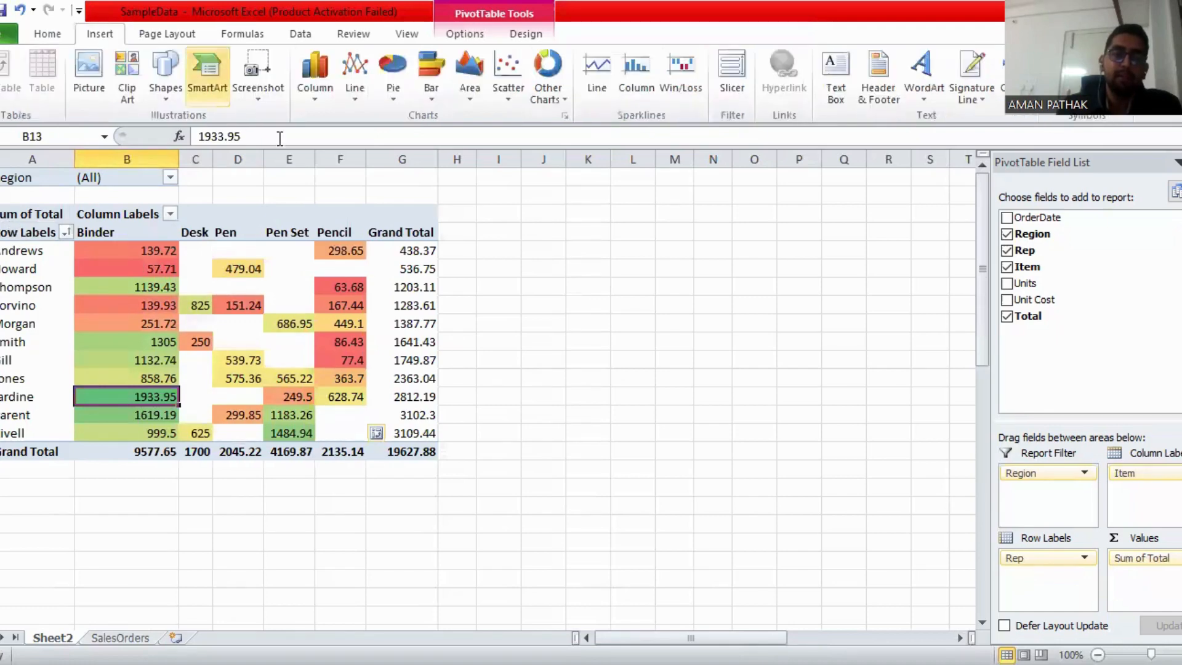
left_click(319, 95)
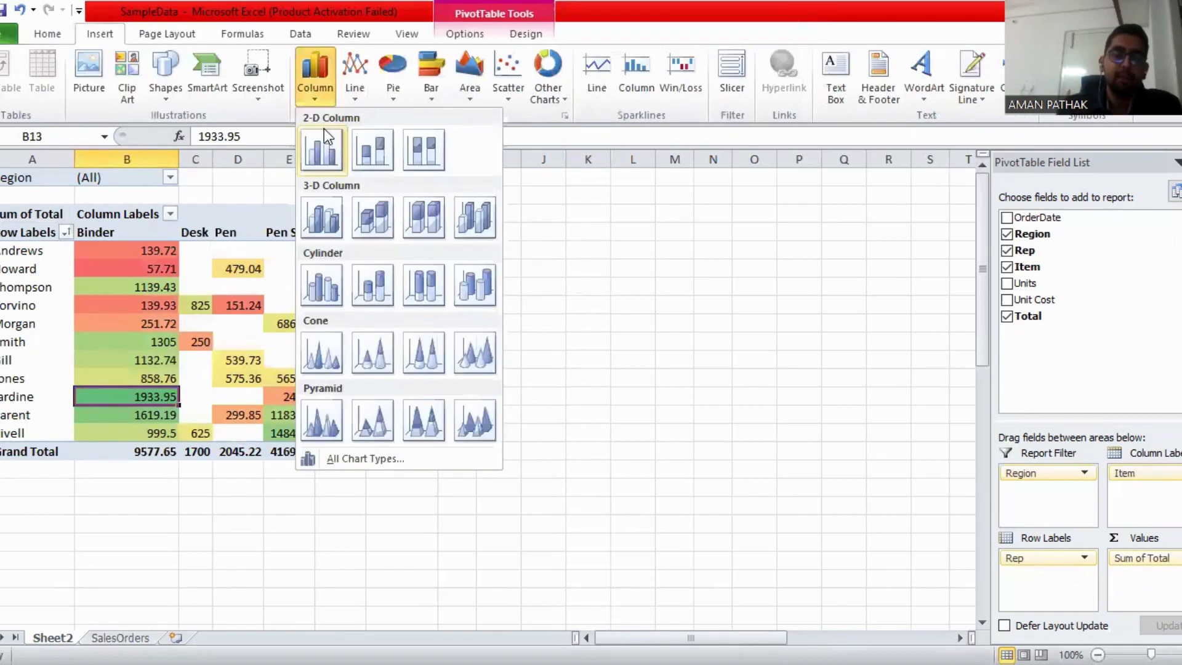
left_click(220, 249)
left_click(311, 95)
left_click(330, 157)
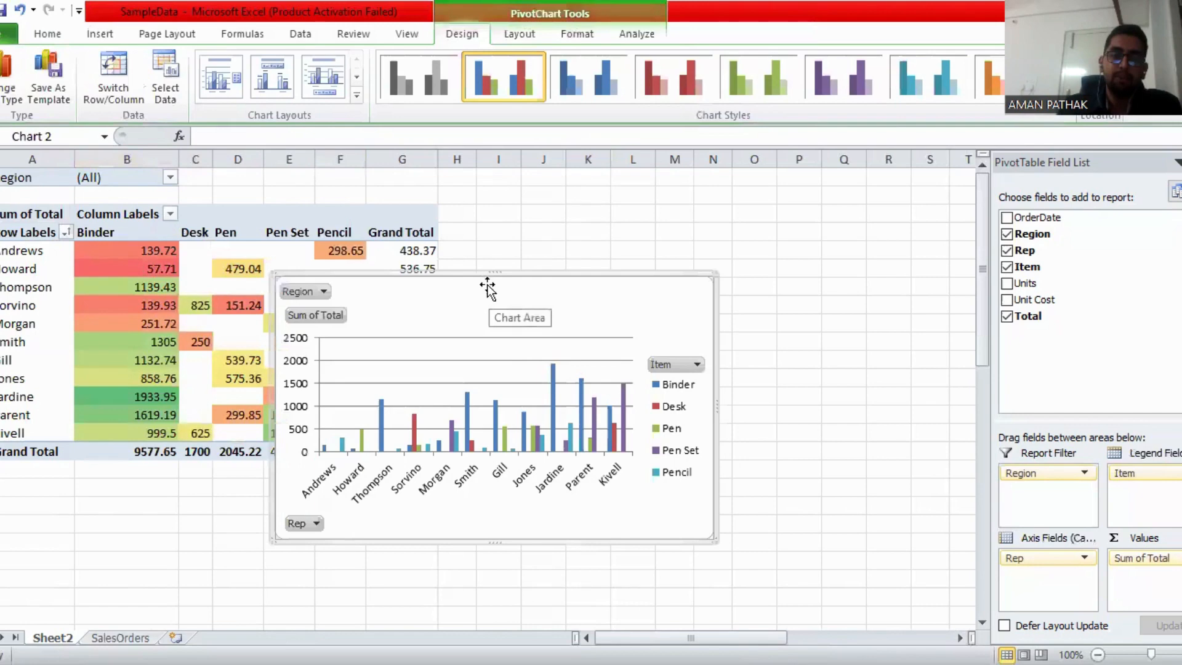
left_click_drag(532, 275, 707, 212)
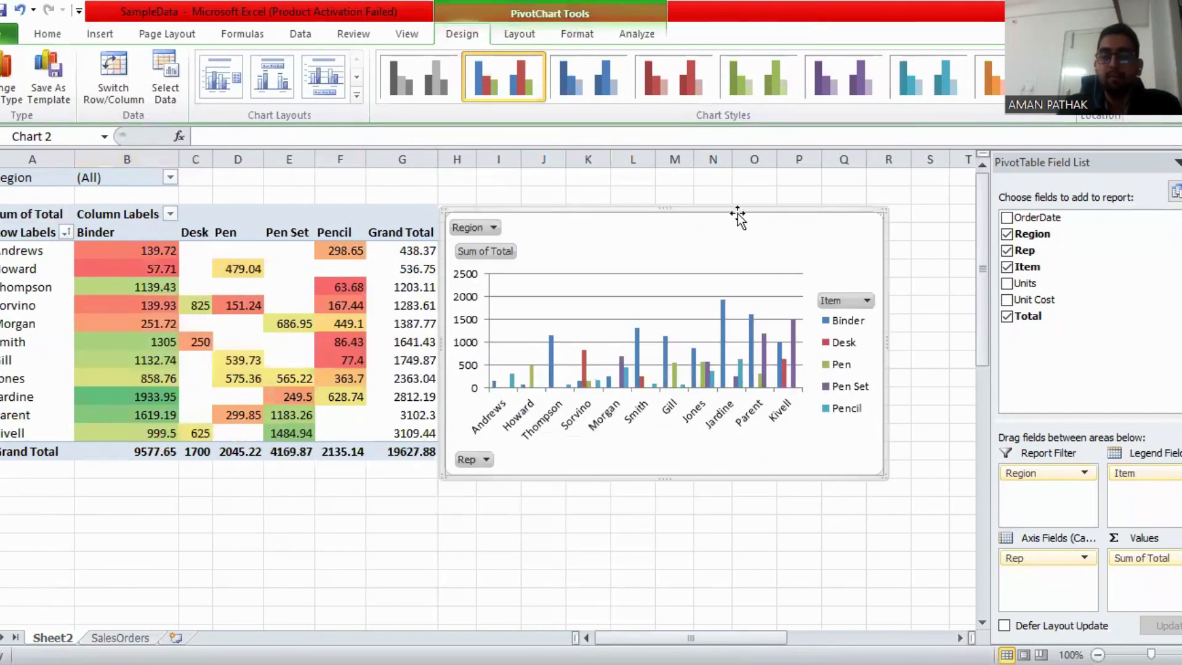
left_click_drag(711, 212, 694, 210)
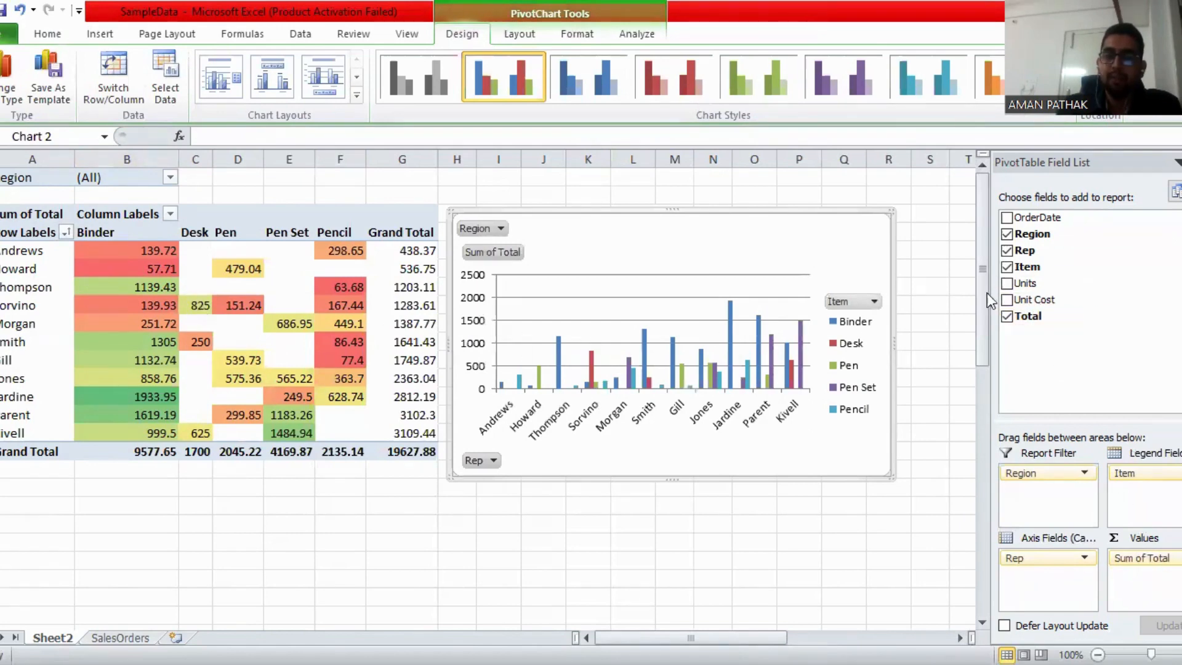
Replace Total with Units as the summed value field in the PivotTable and its chart
left_click_drag(1042, 318, 1049, 325)
left_click_drag(1143, 559, 1049, 325)
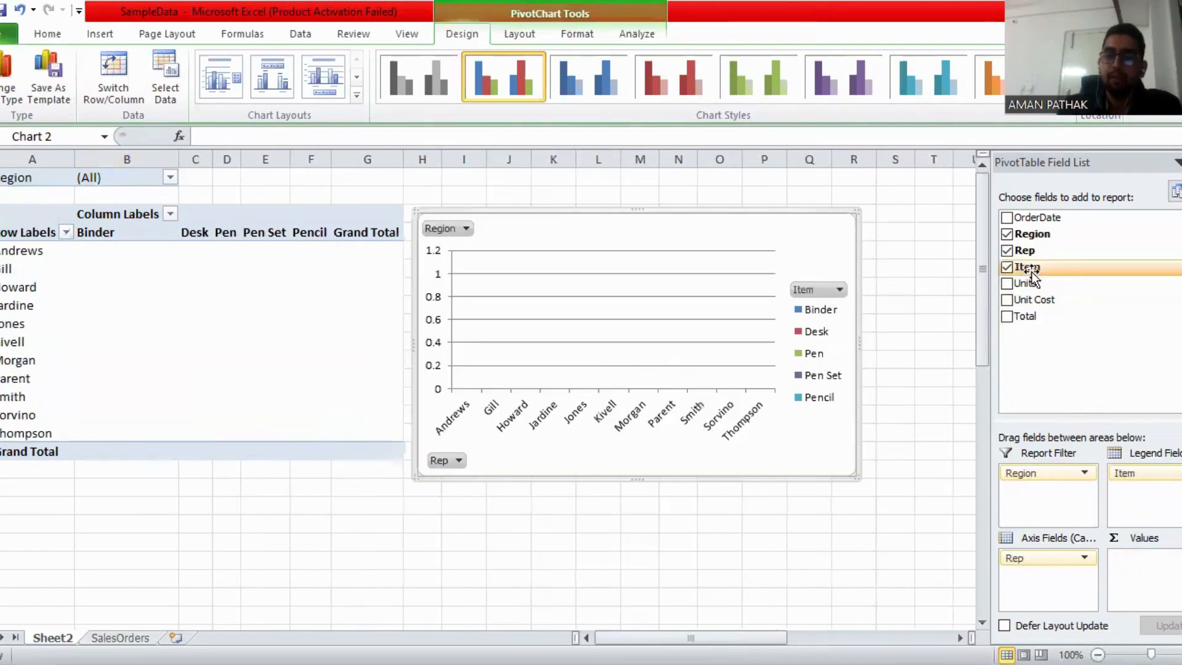
mouse_move(1029, 282)
left_mouse_down()
mouse_move(1151, 583)
mouse_move(1136, 554)
left_mouse_up()
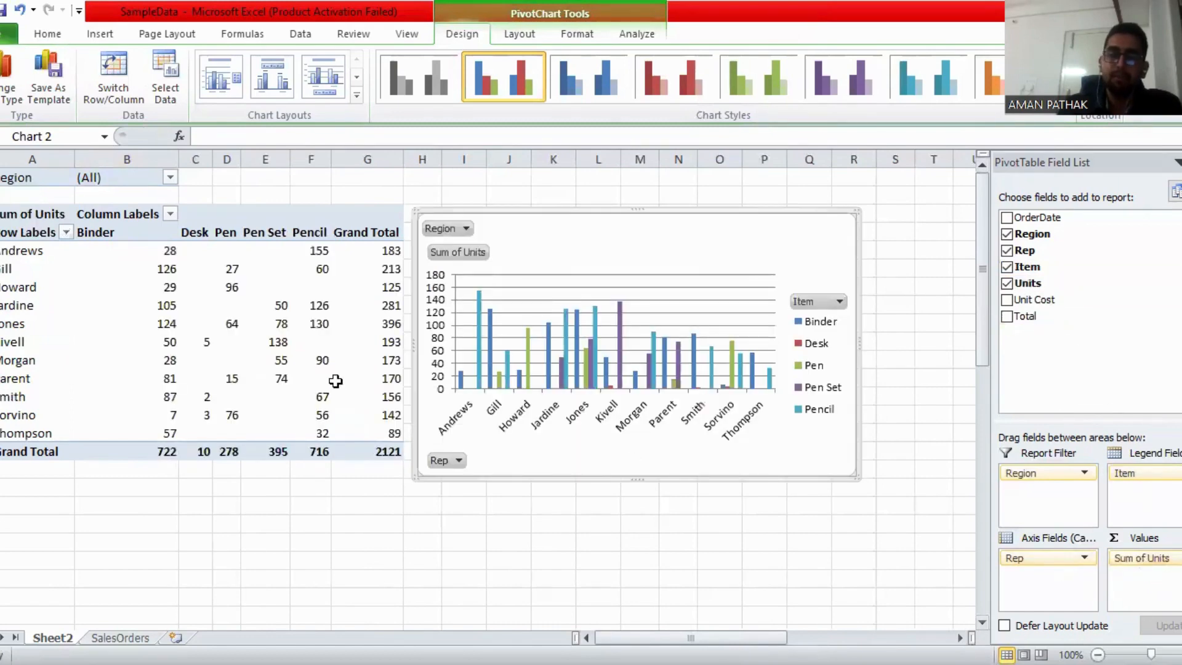
Apply the green-yellow-red color scale to the unit values in B5:F14 and look over the Binder values
mouse_move(144, 249)
left_mouse_down()
mouse_move(345, 401)
mouse_move(321, 427)
mouse_move(320, 414)
left_mouse_up()
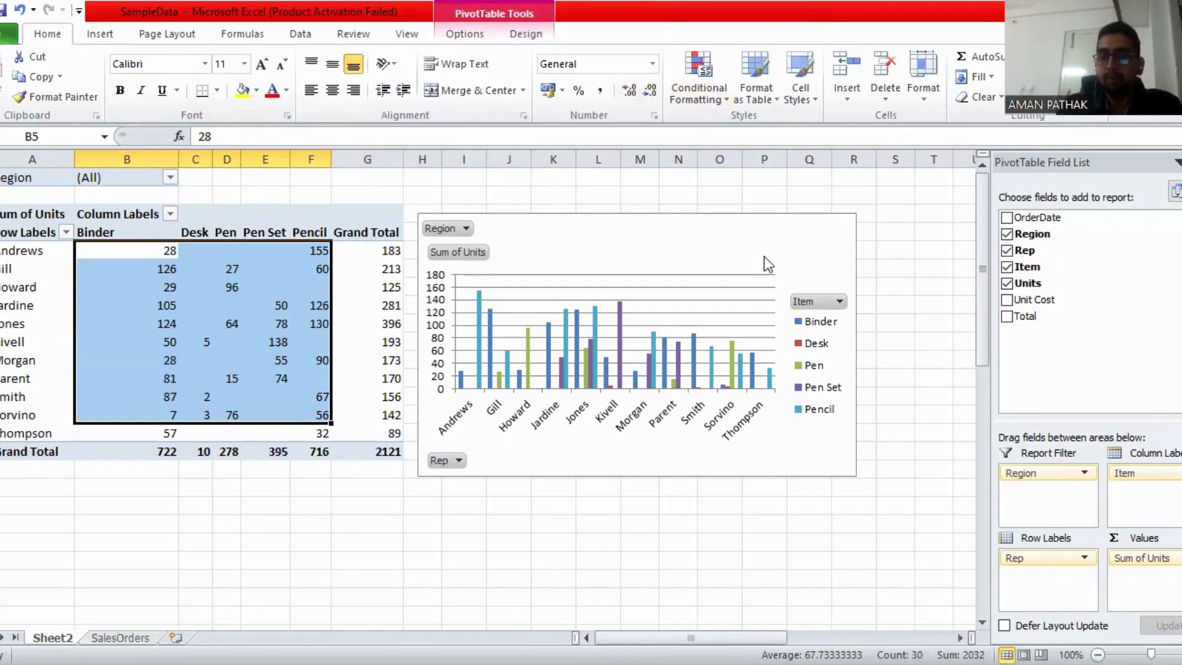
left_click(222, 342)
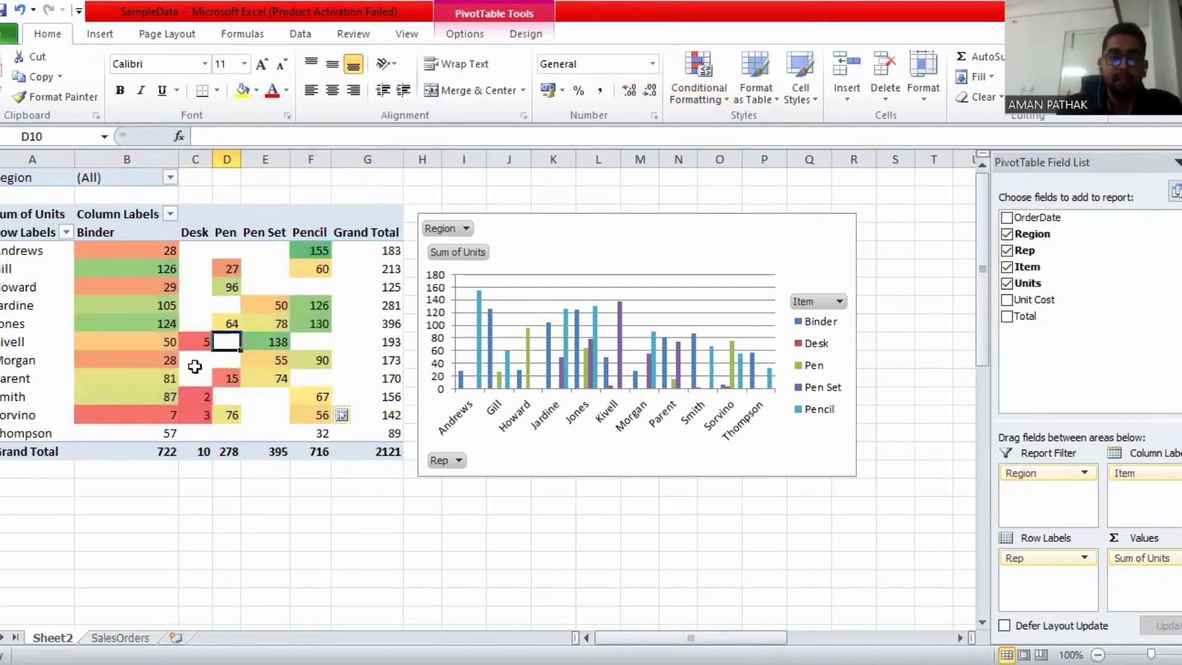
left_click(147, 419)
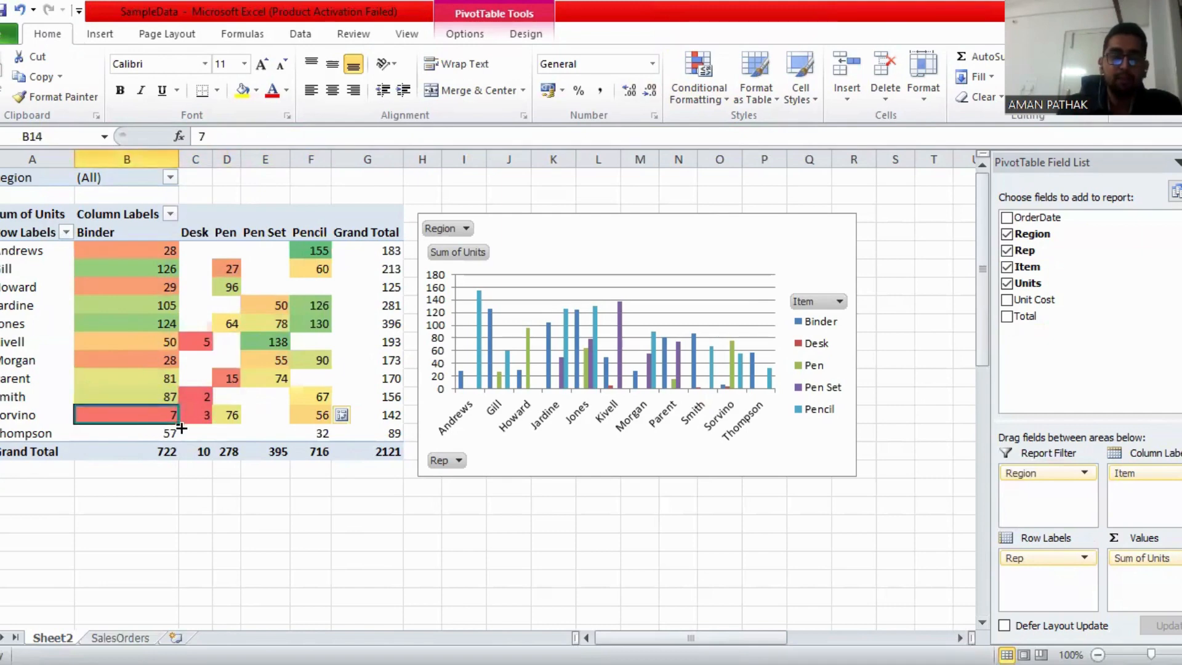
Apply the green-yellow-red color scale to all rep and item unit values in B5:F15, including the last rep's row
left_click(161, 432)
mouse_move(310, 432)
left_mouse_down()
mouse_move(154, 269)
mouse_move(151, 249)
left_mouse_up()
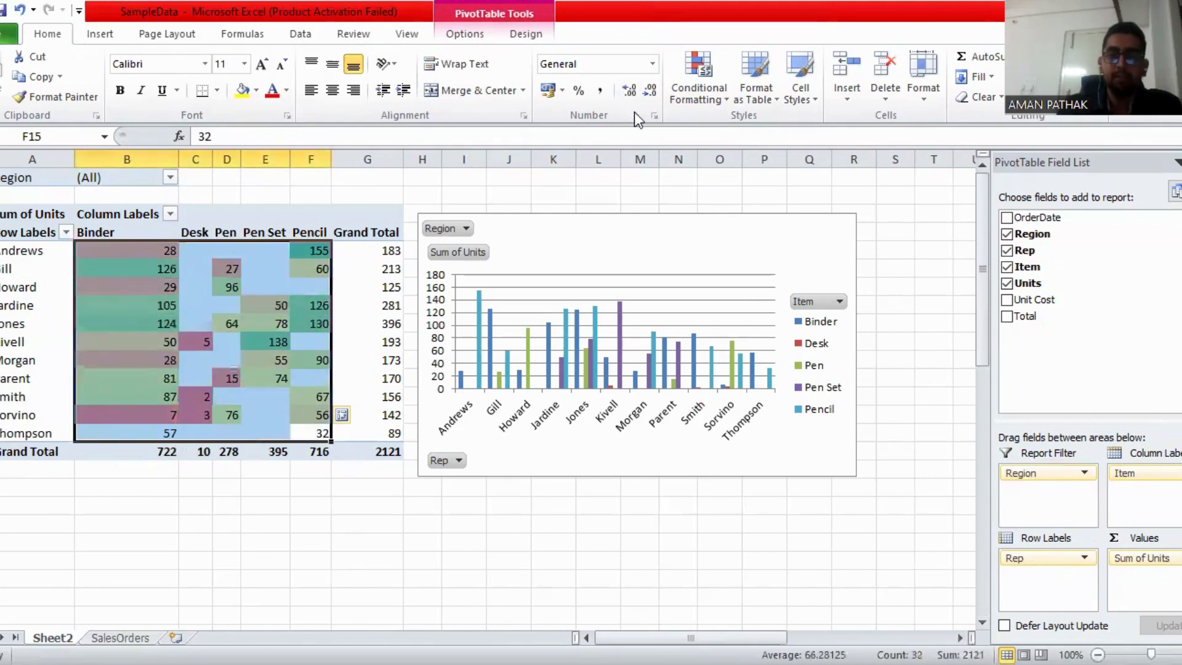
left_click(700, 95)
mouse_move(797, 266)
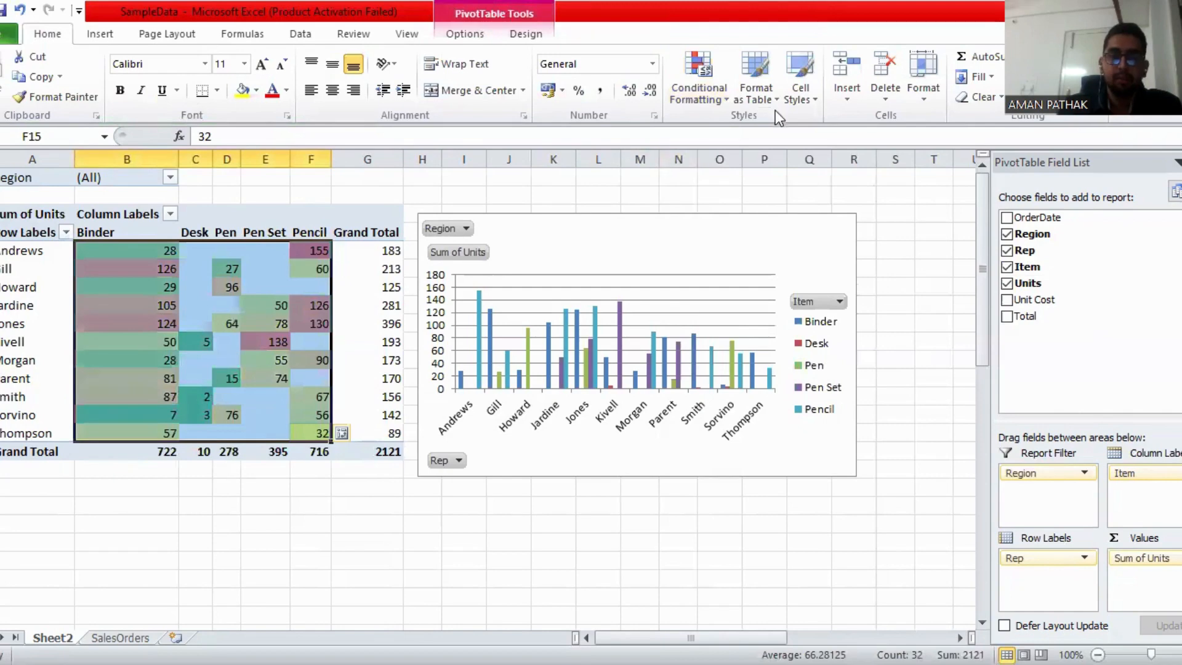
left_click(709, 102)
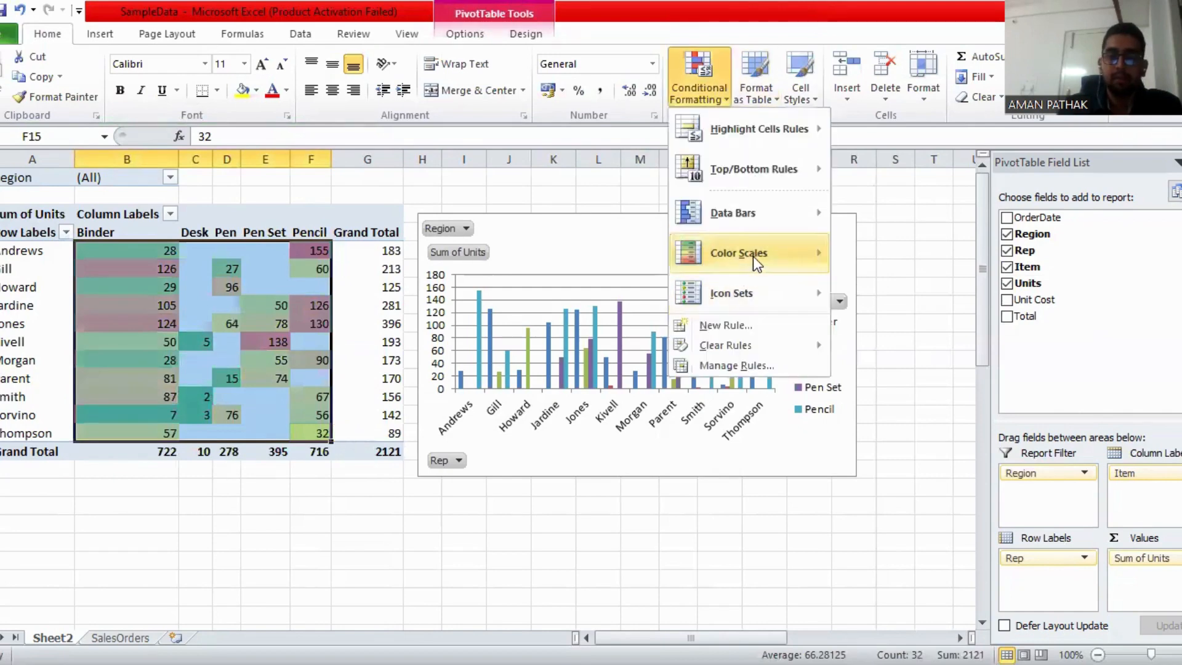
mouse_move(752, 256)
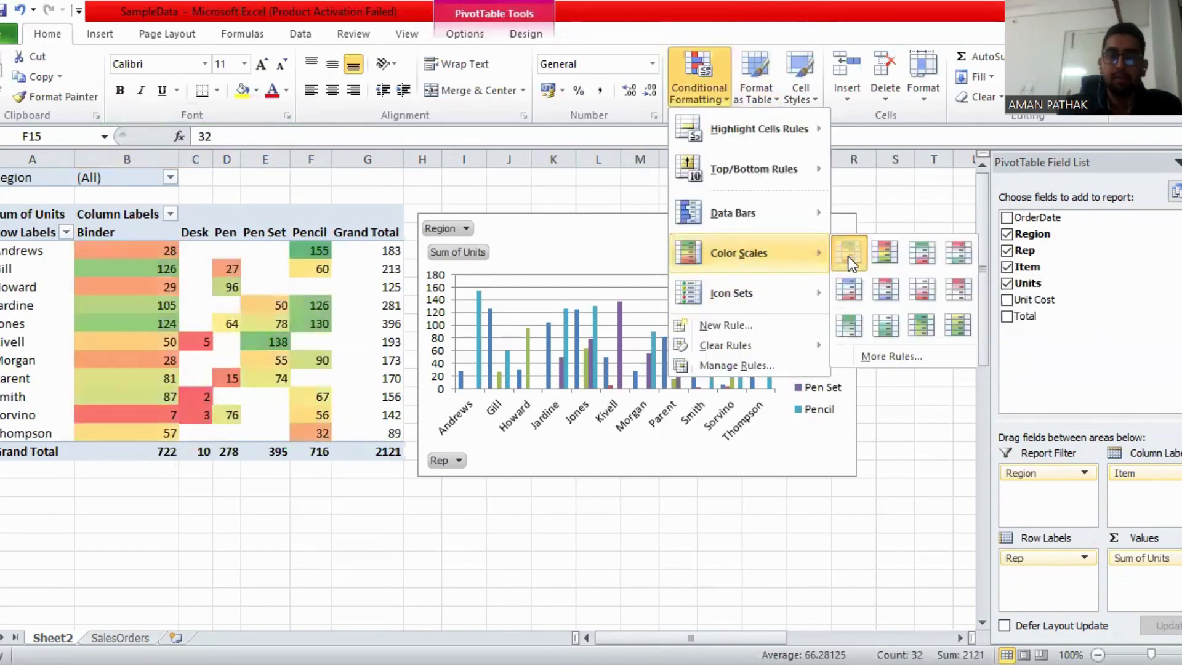
left_click(848, 258)
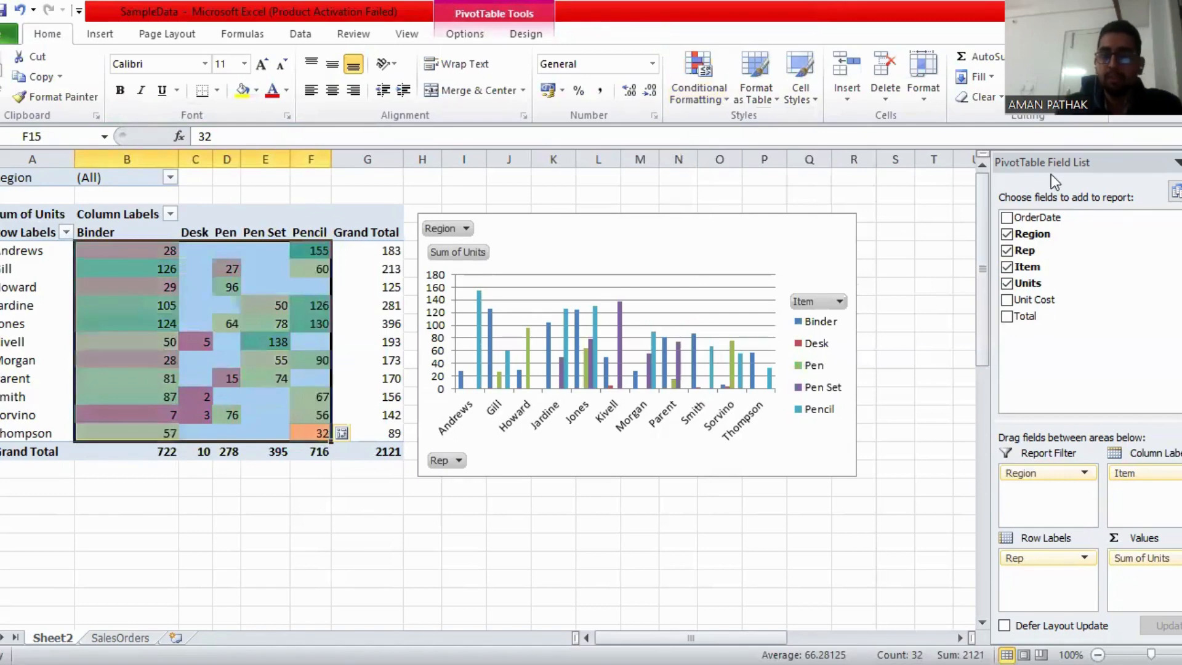